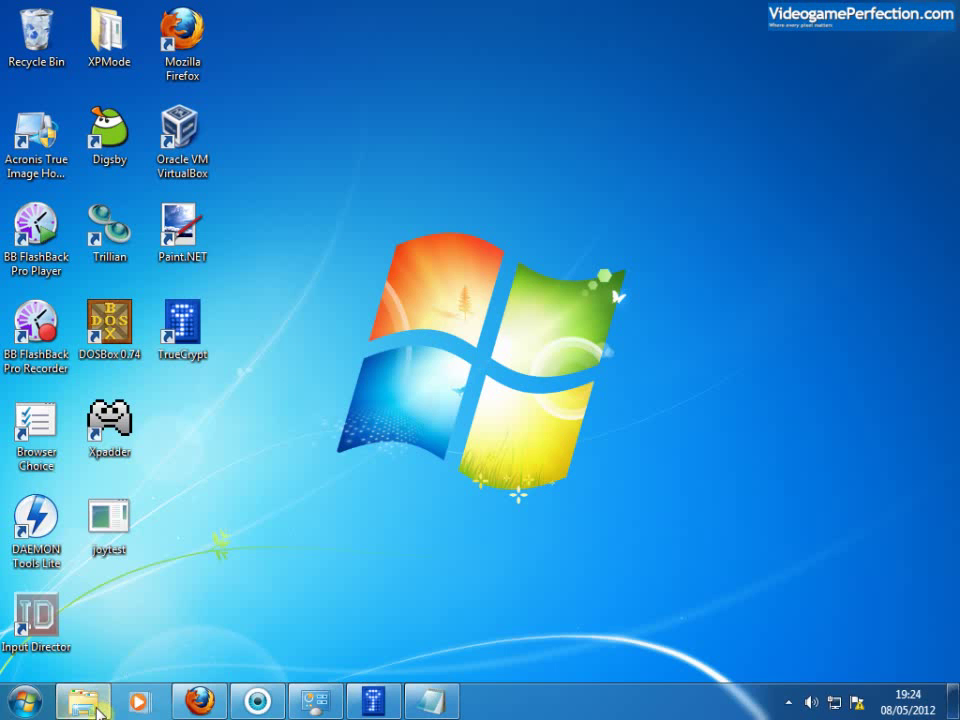
Create a folder named dosbox-c in the root of Local Disk (C:).
mouse_move(211, 710)
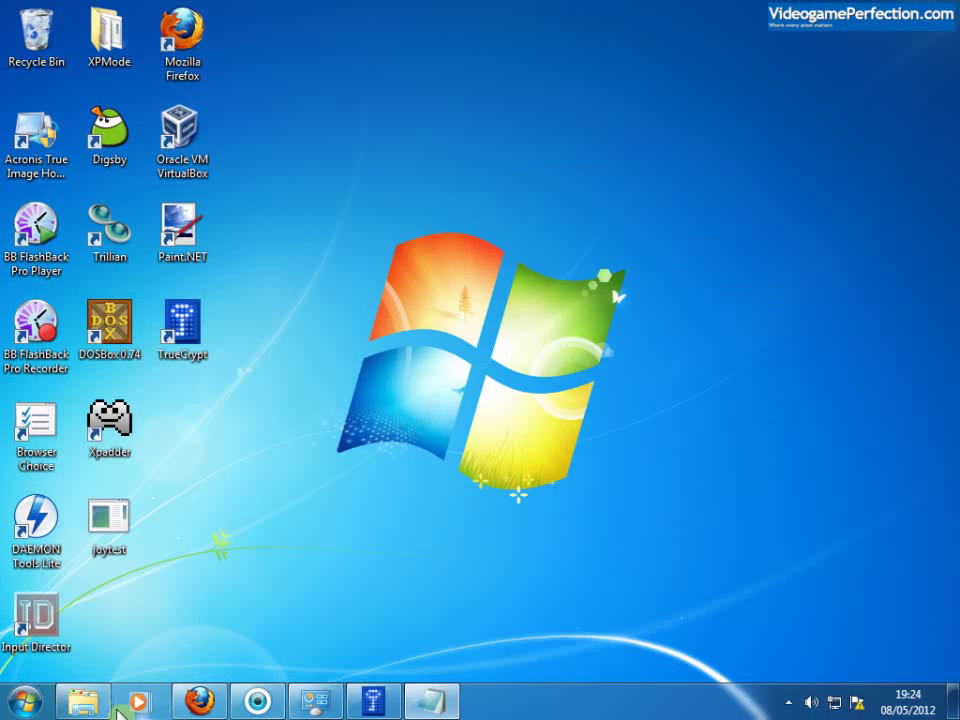
left_click(110, 704)
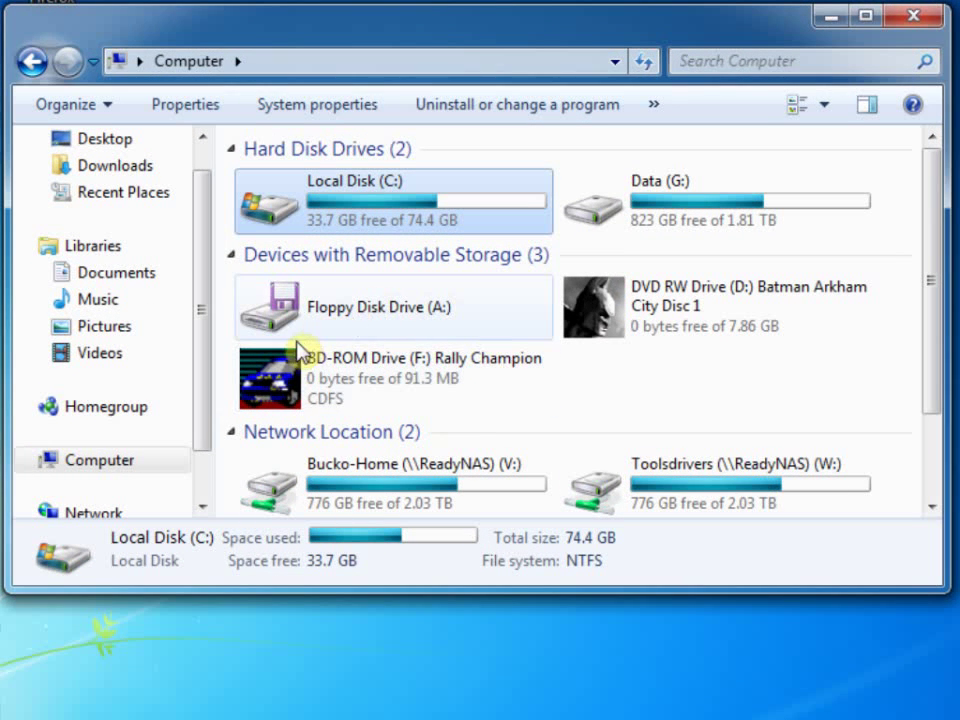
mouse_move(375, 375)
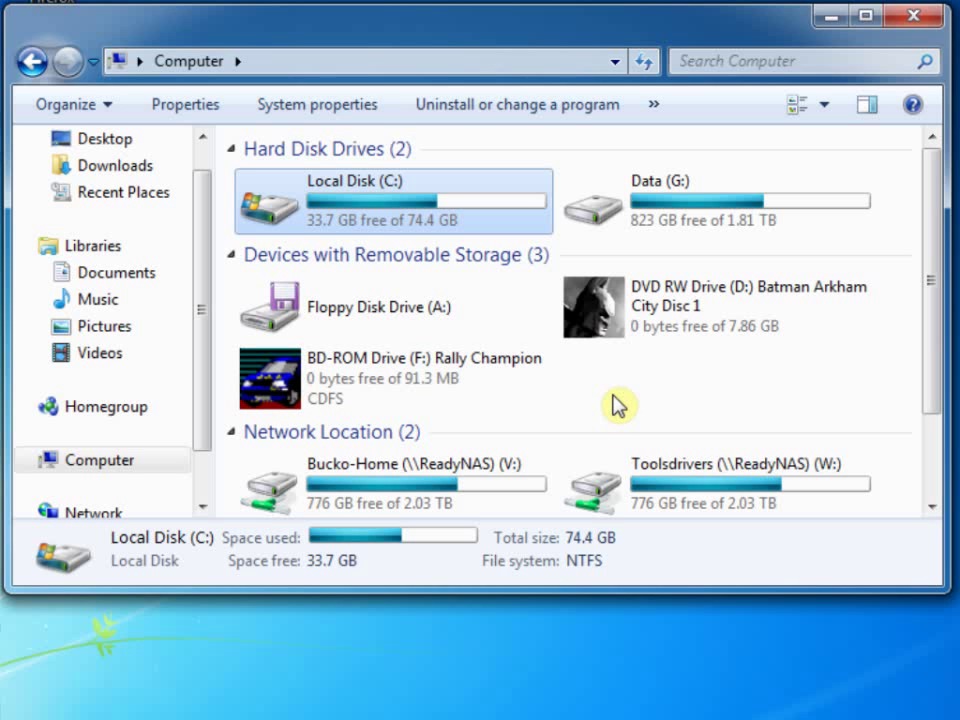
double_click(385, 225)
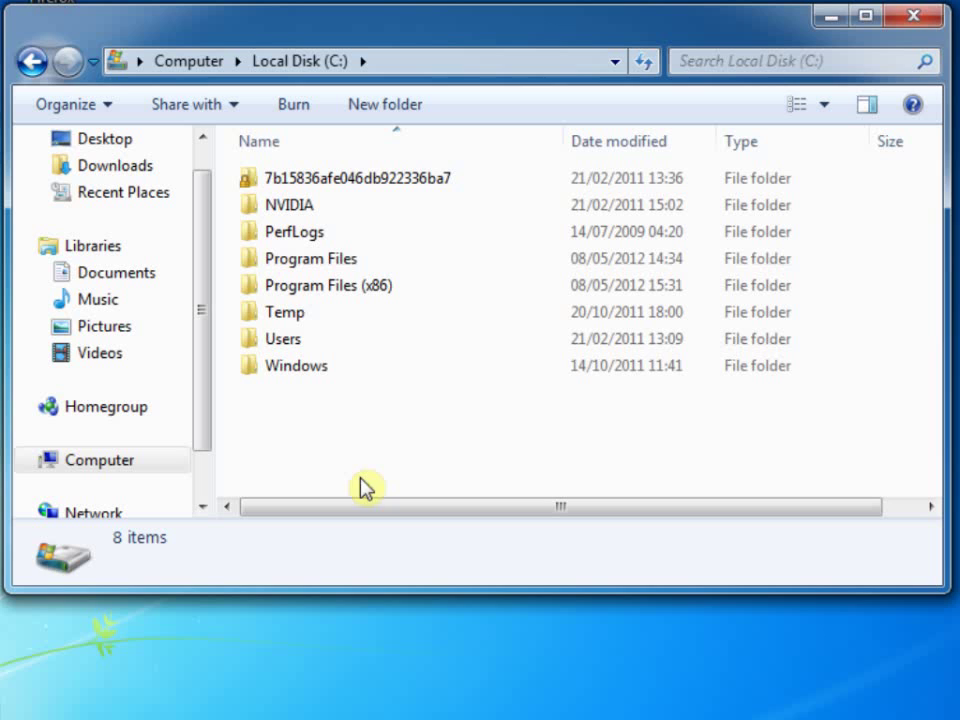
right_click(321, 436)
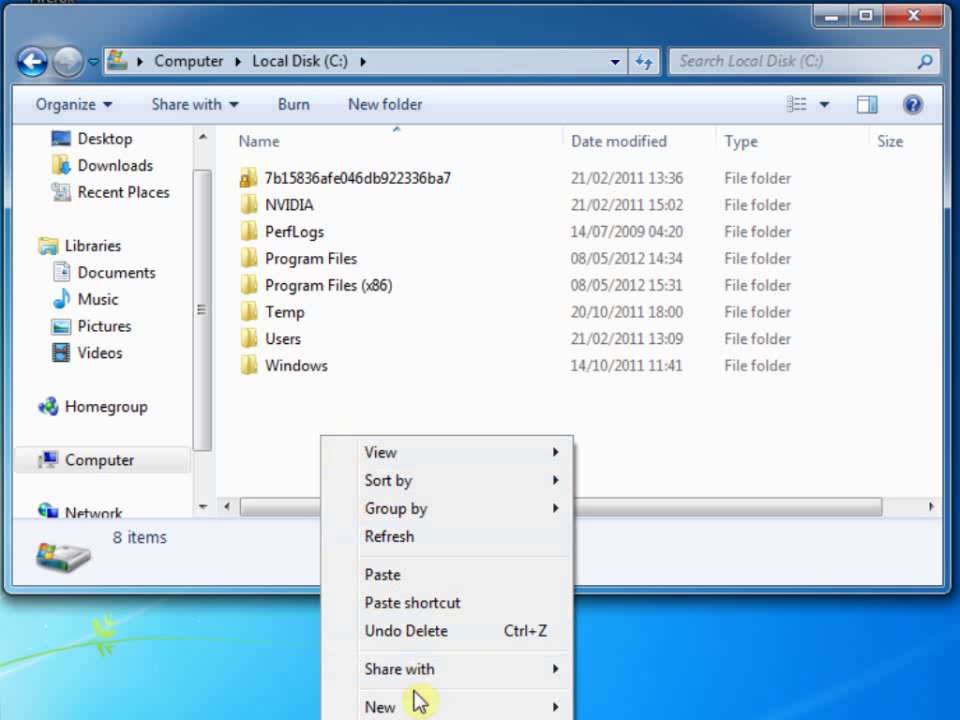
mouse_move(420, 706)
left_click(658, 711)
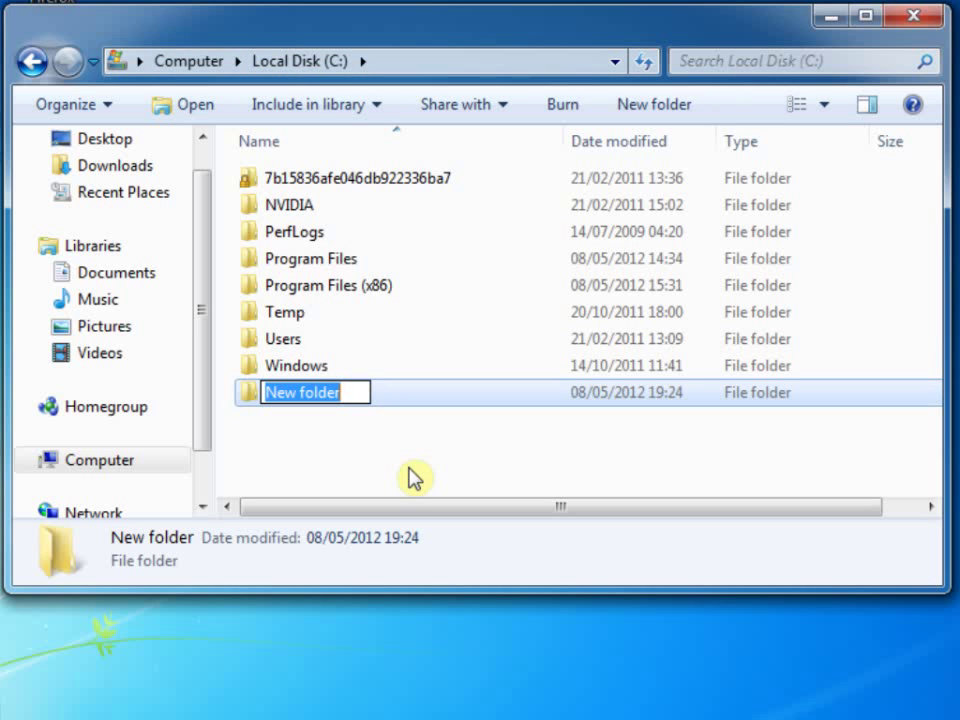
type("dos")
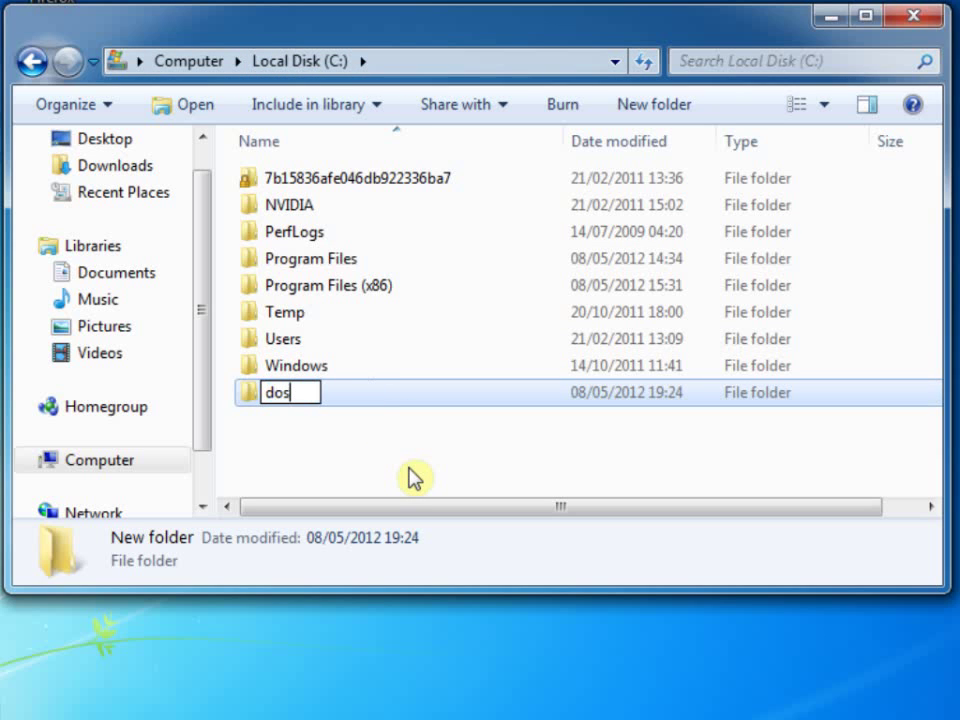
type("box-c")
key("Return")
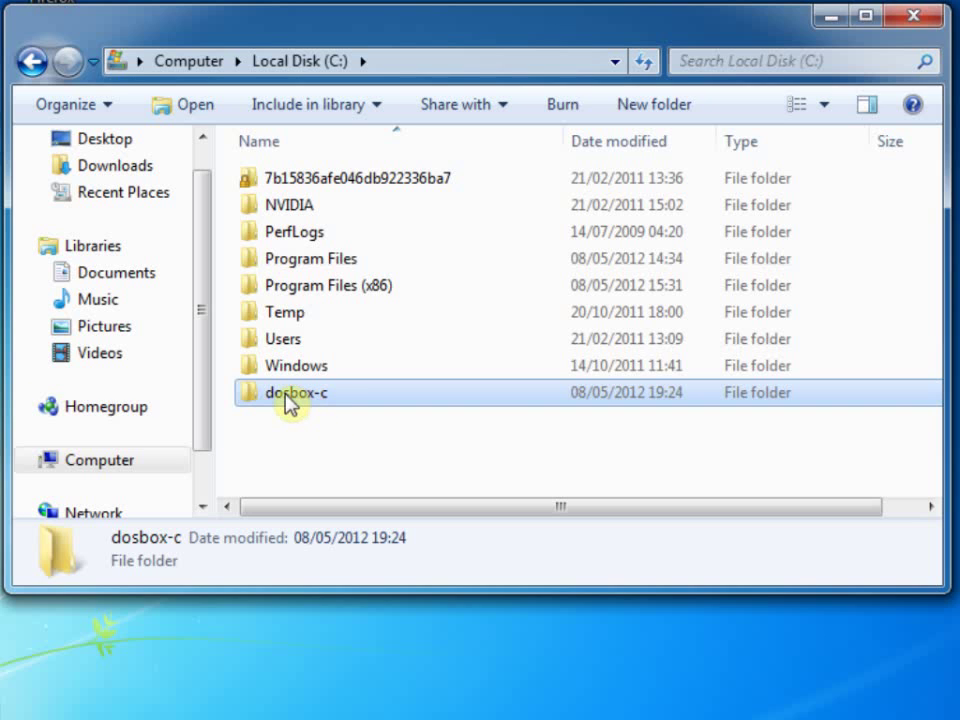
Copy the joytest application from the desktop into the dosbox-c folder.
mouse_move(294, 402)
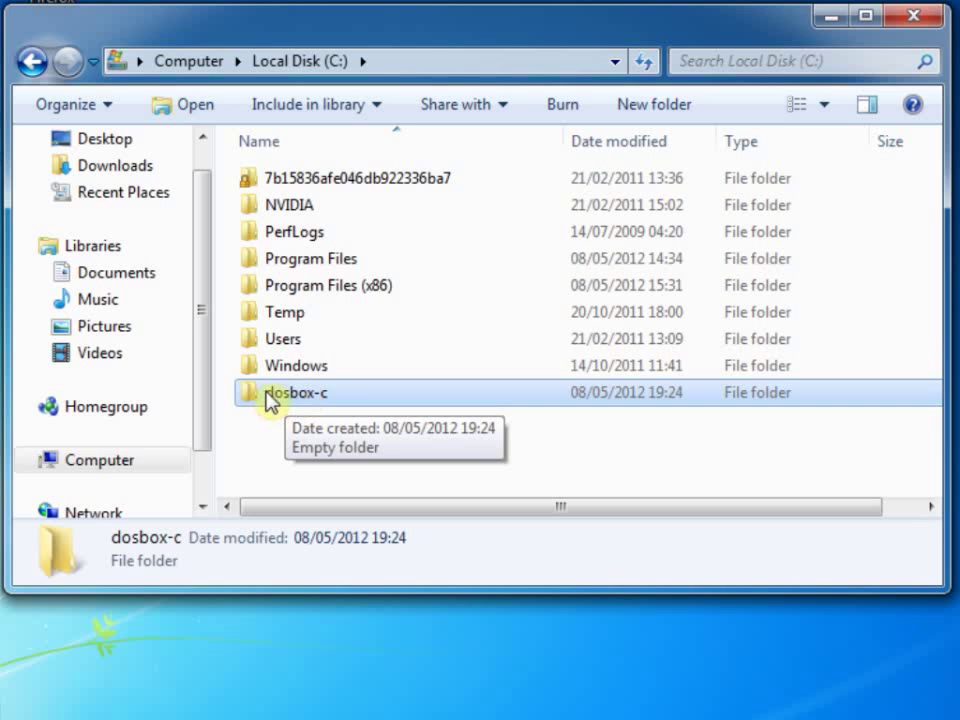
double_click(274, 399)
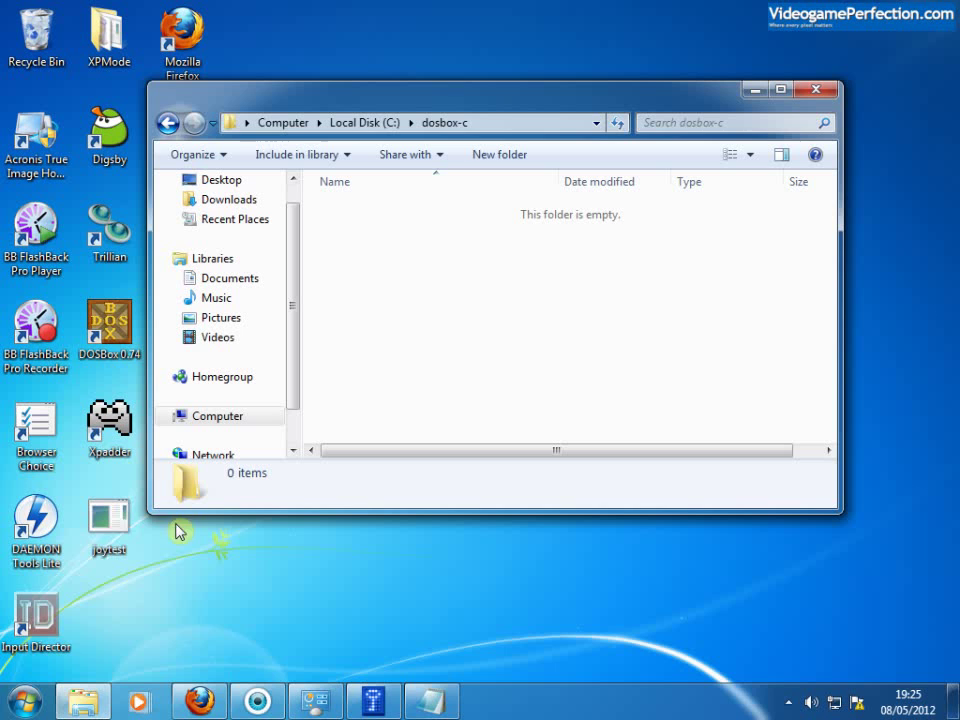
right_click(103, 523)
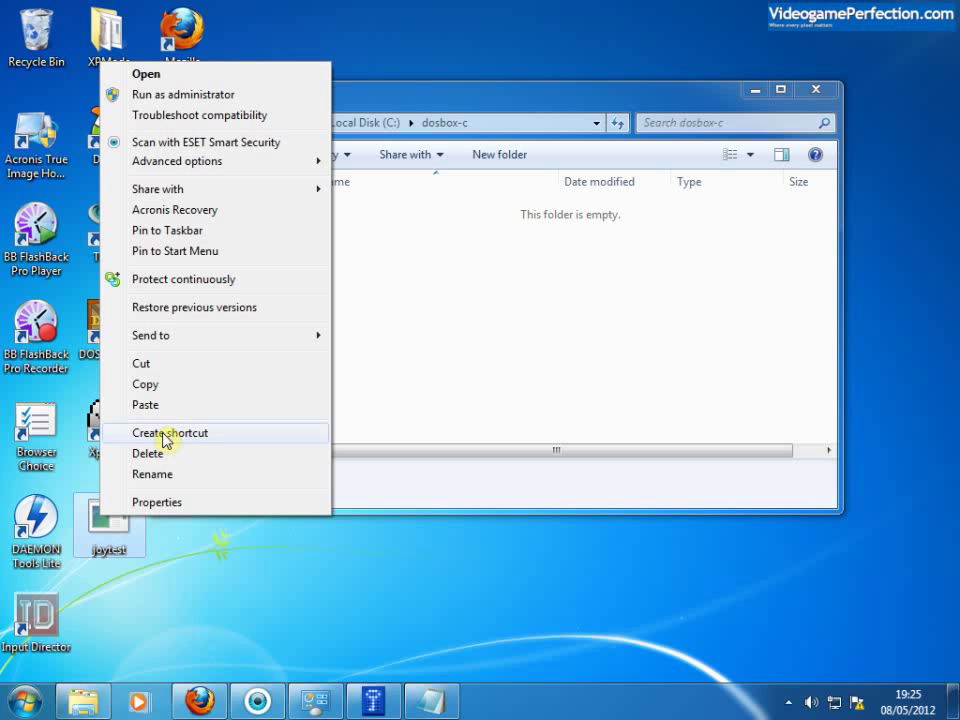
left_click(150, 386)
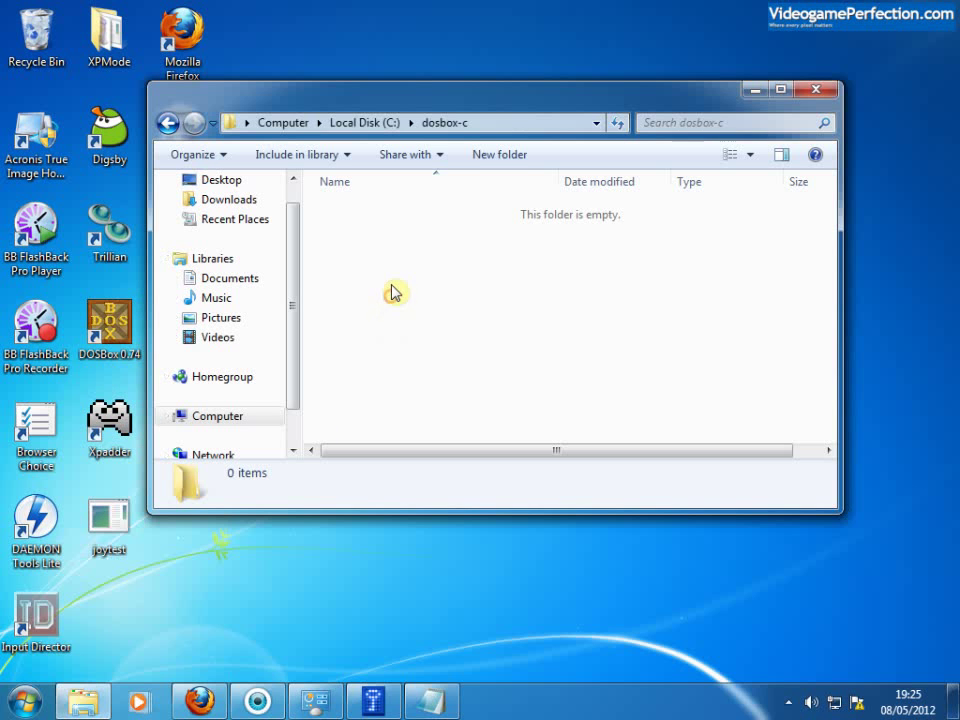
right_click(393, 253)
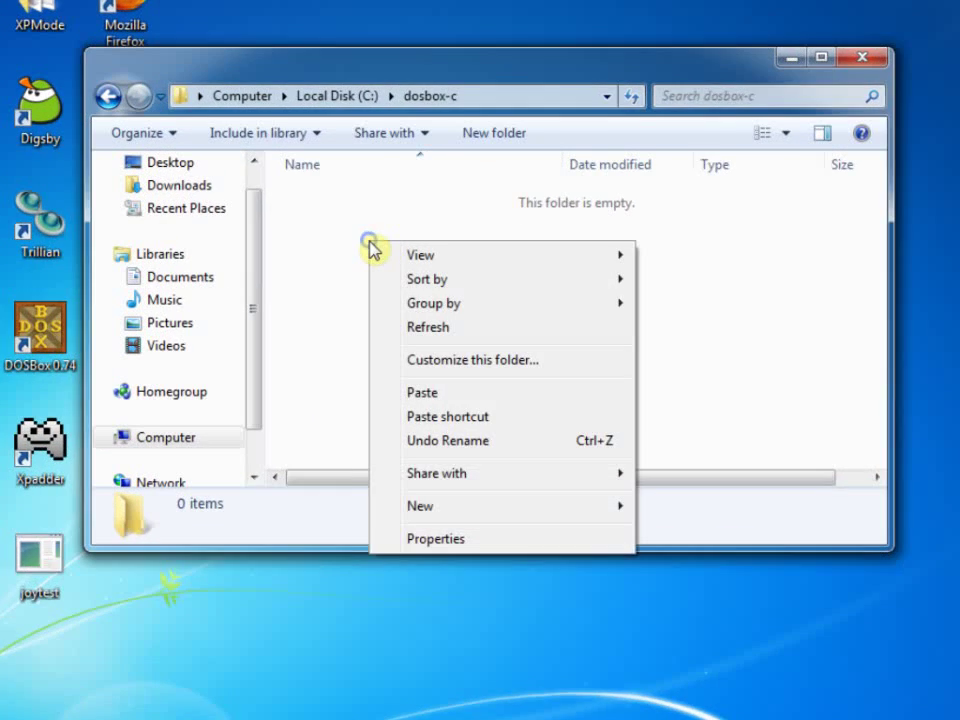
left_click(452, 395)
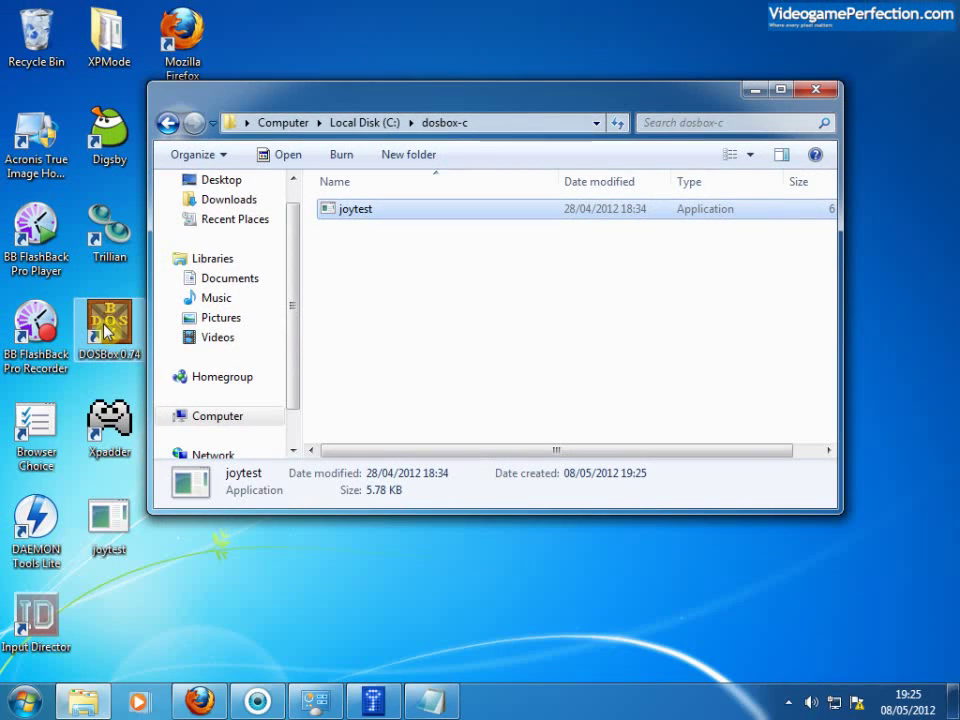
Launch DOSBox 0.74 and mount c:\dosbox-c as drive C.
double_click(107, 330)
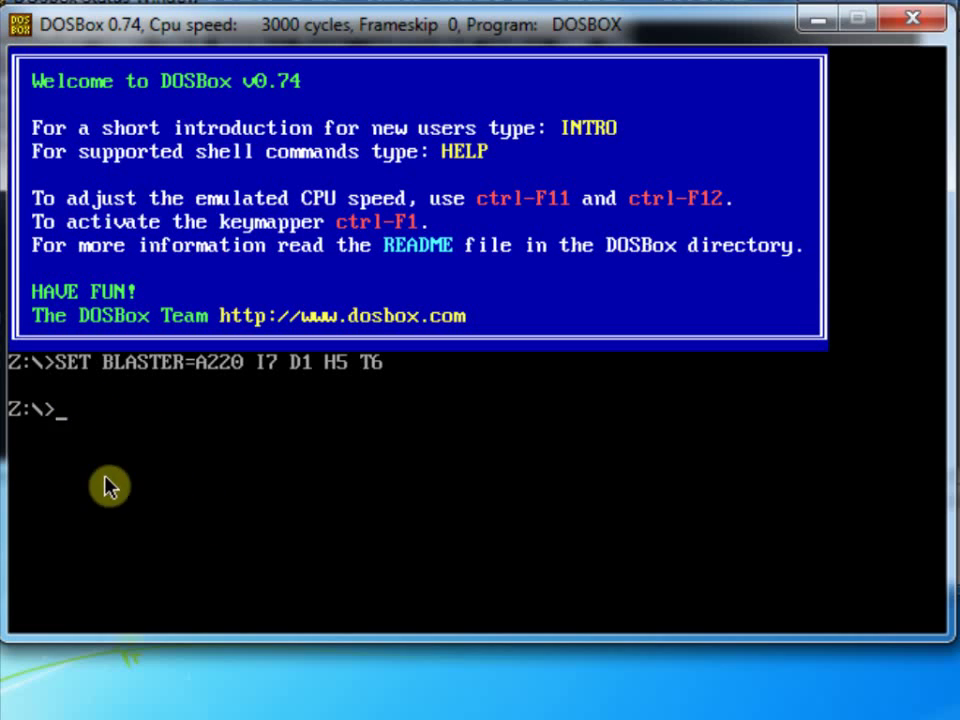
left_click(322, 536)
type("mount ")
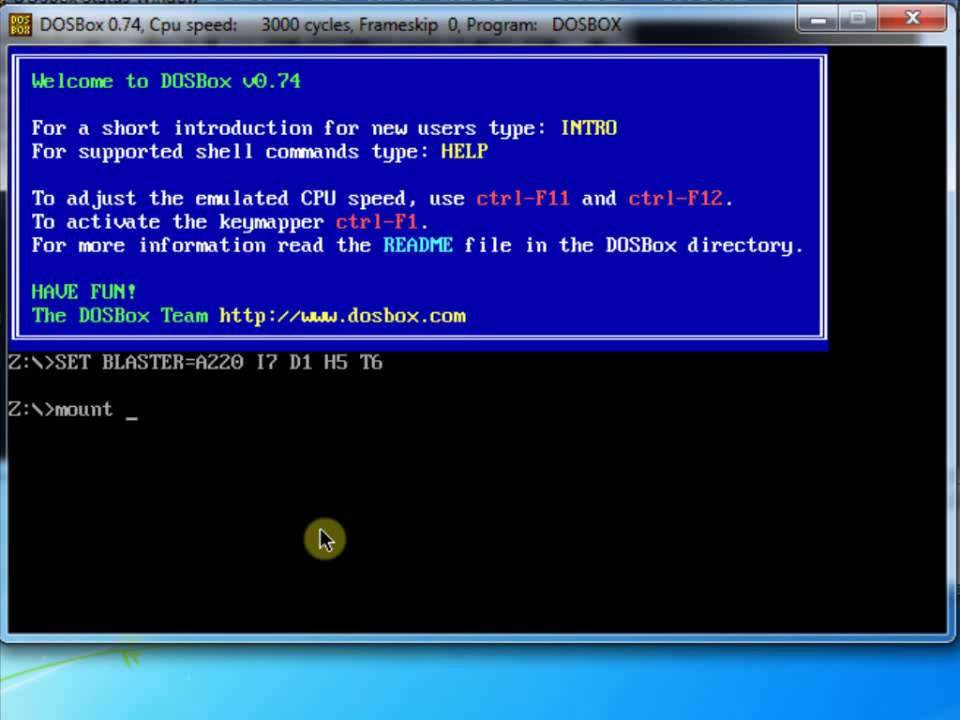
type("c c:\\z")
key("BackSpace")
type("dosbox-")
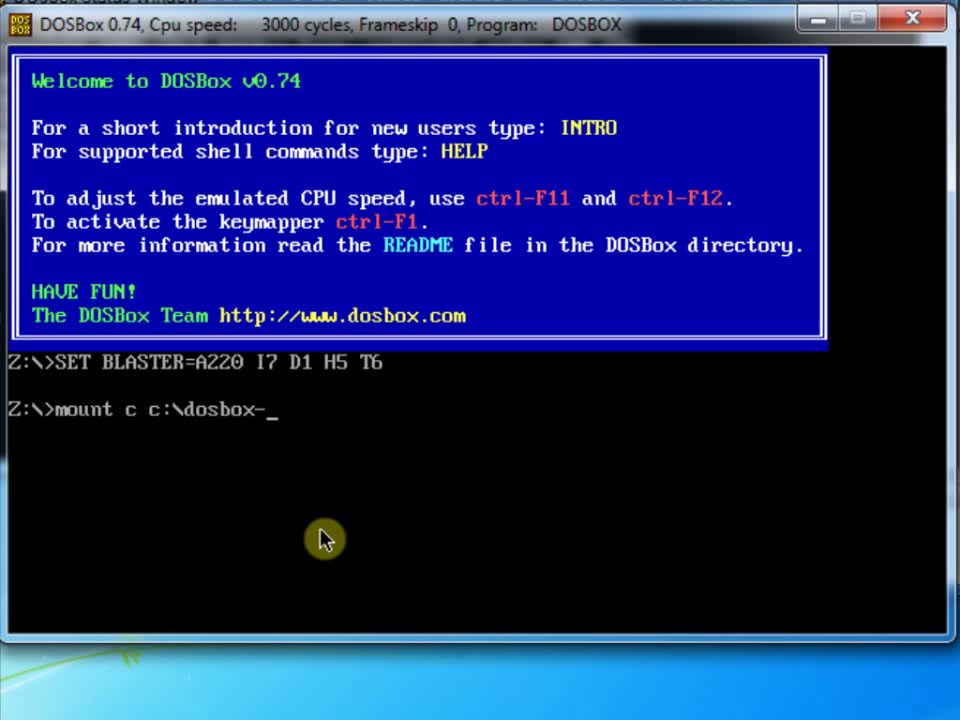
type("c")
key("Return")
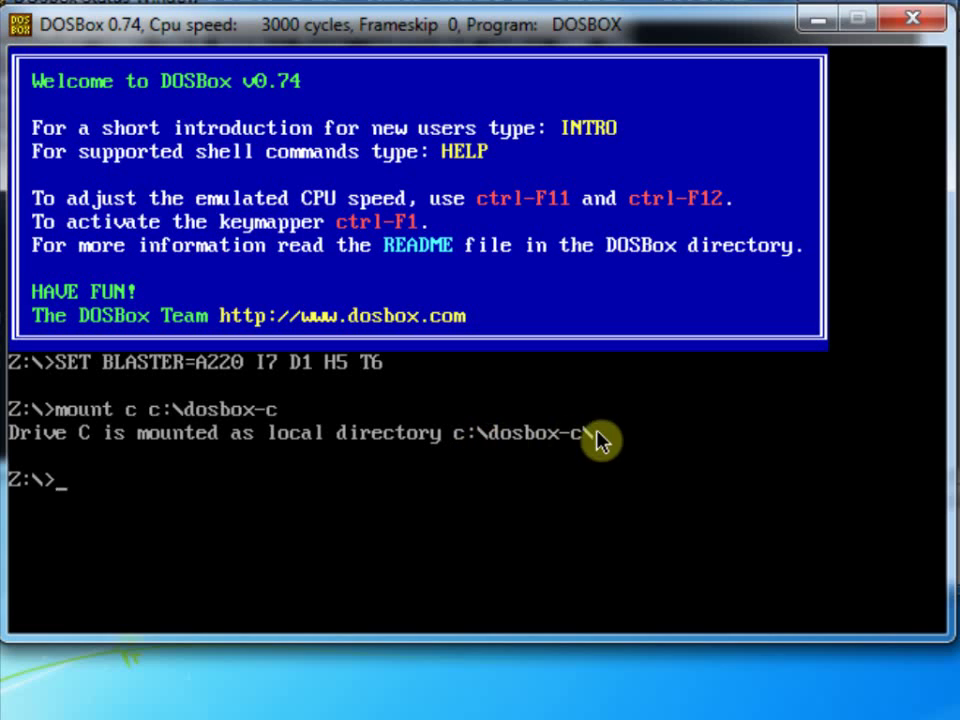
Switch to the mounted C: drive and list its directory contents.
type("c:")
key("Return")
type("do")
key("BackSpace")
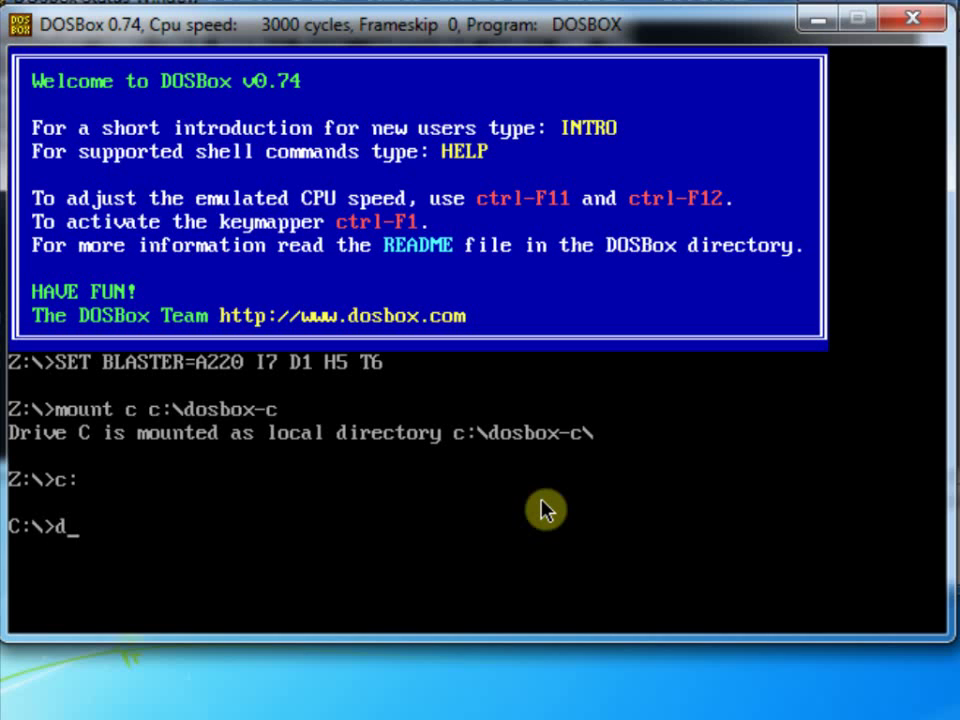
type("ir")
key("Return")
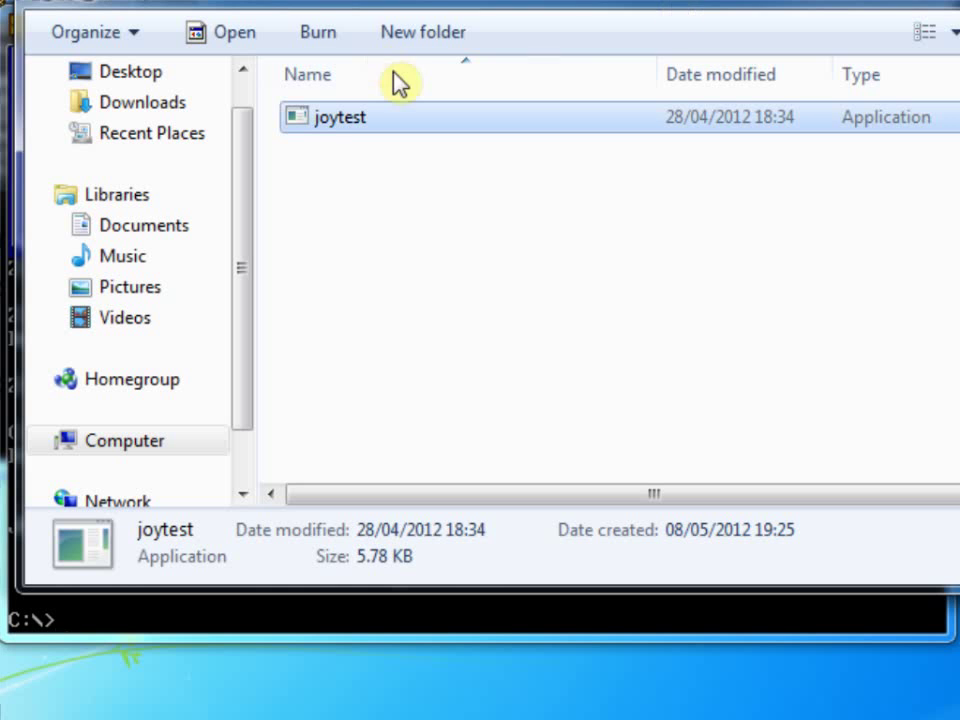
left_click(341, 622)
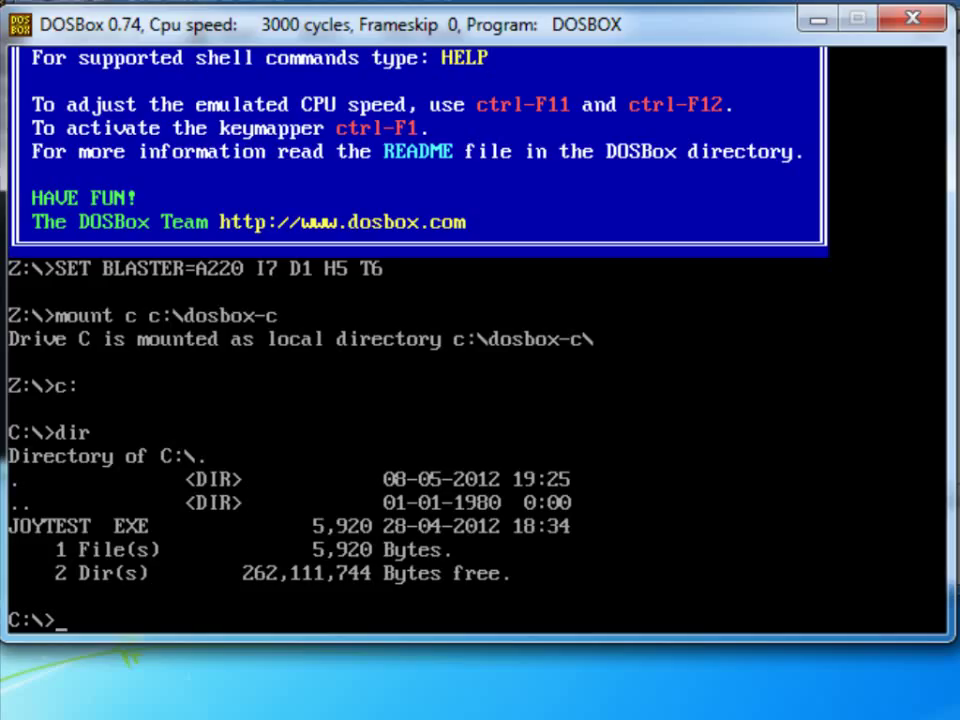
Check the CD drive's letter in Windows Explorer, then mount it in DOSBox with mount d f:\ -t cdrom -usecd 0 -ioctl.
key("alt+Tab")
left_click(236, 6)
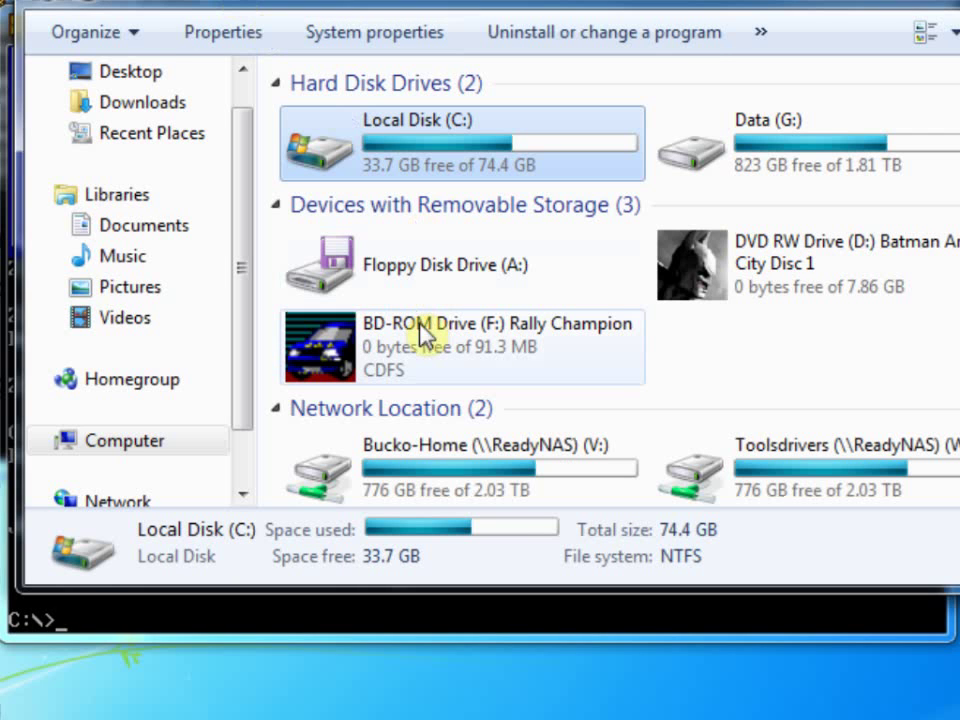
left_click(495, 625)
type("mount d")
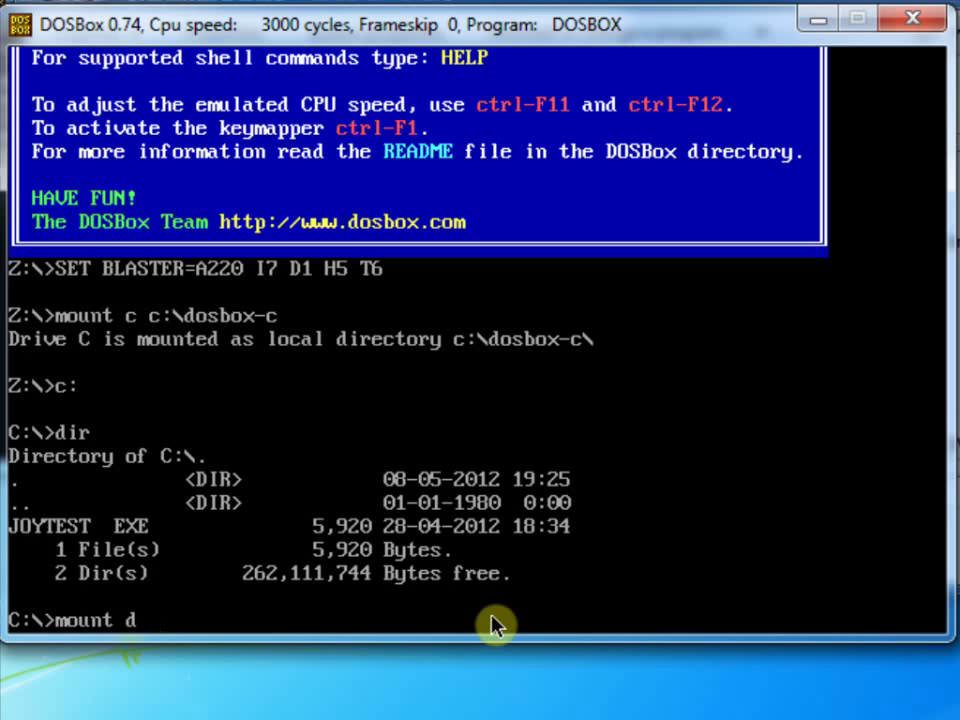
type(" f:\\")
type("-t cdrom")
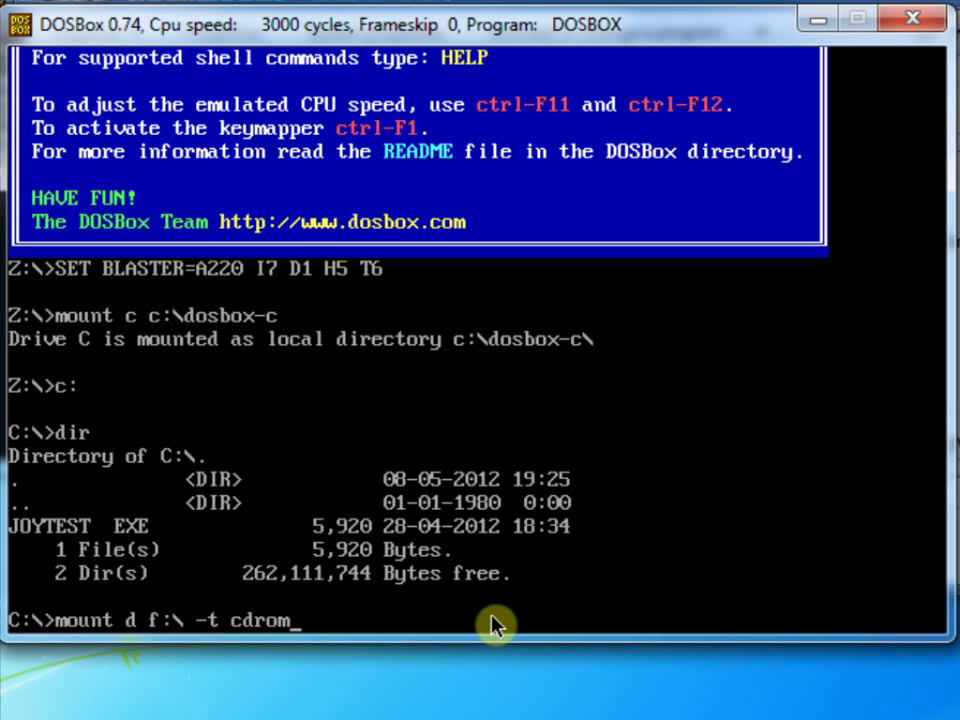
type(" -usecd 0 ")
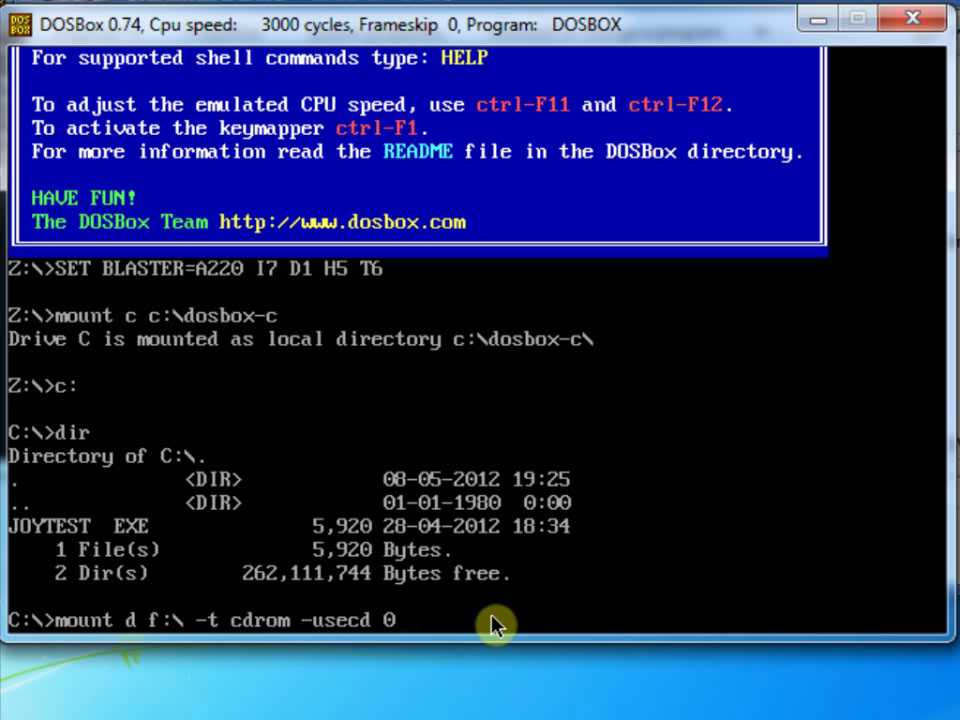
type("-ioctl")
key("Return")
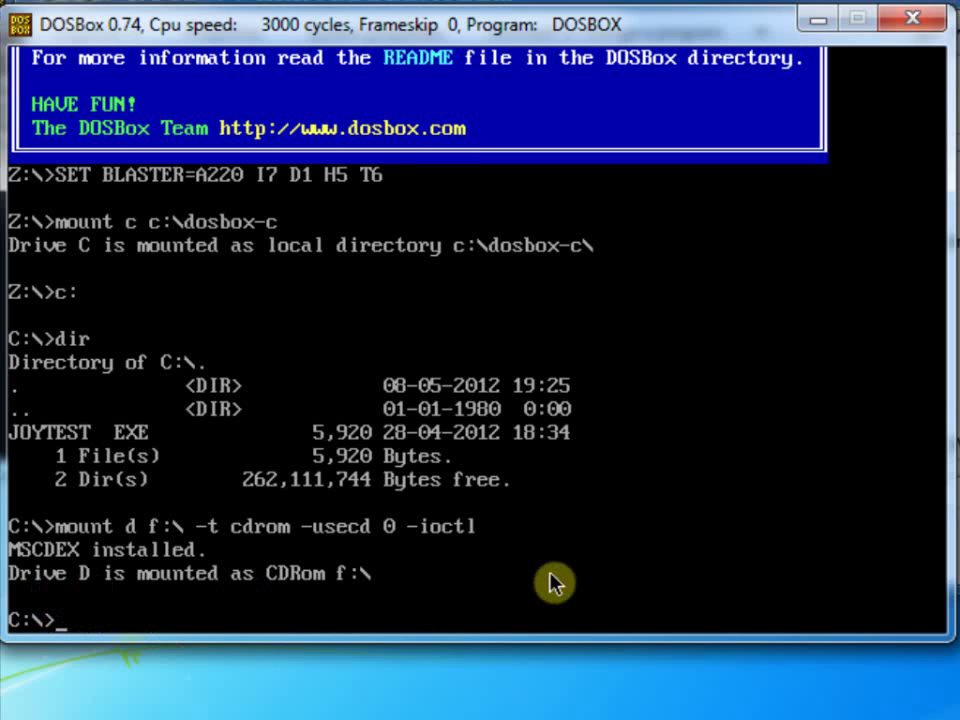
Switch to the mounted D: drive and list the files on the CD.
type("d:")
key("Return")
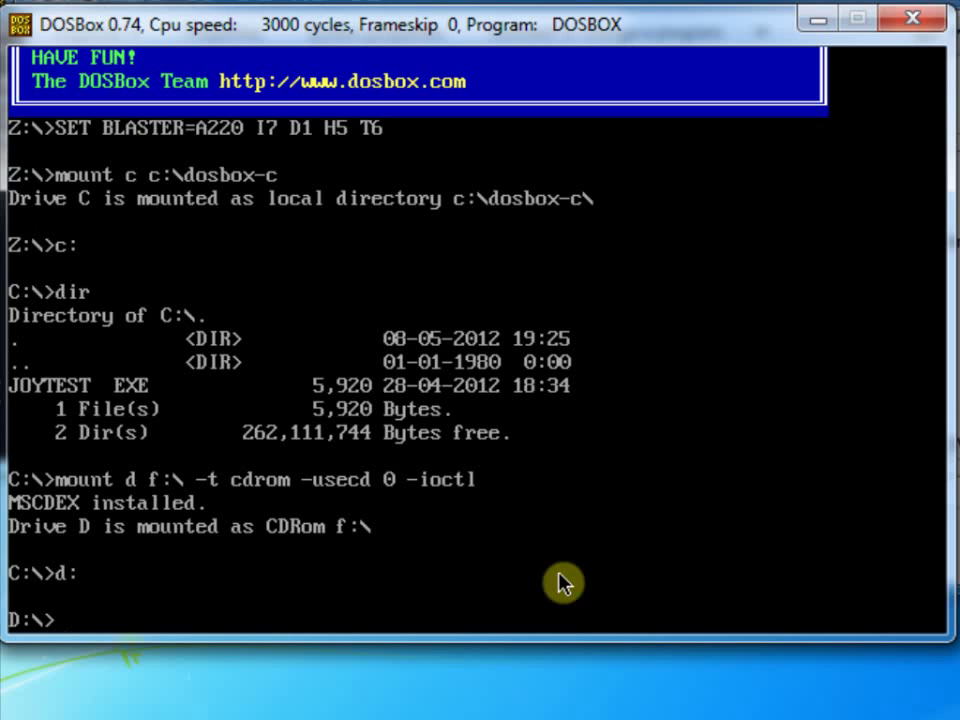
type("dir")
key("Return")
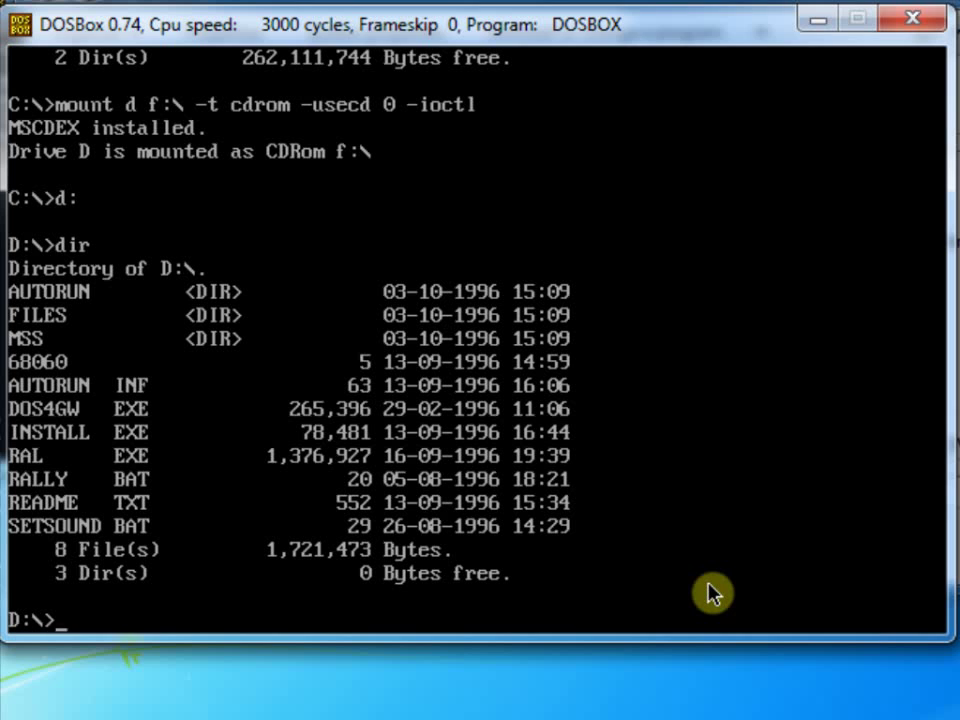
Run install from the CD with the default keyboard layout, Full (92Mb) installation type and c:\rallyc\ as the destination directory.
type("install")
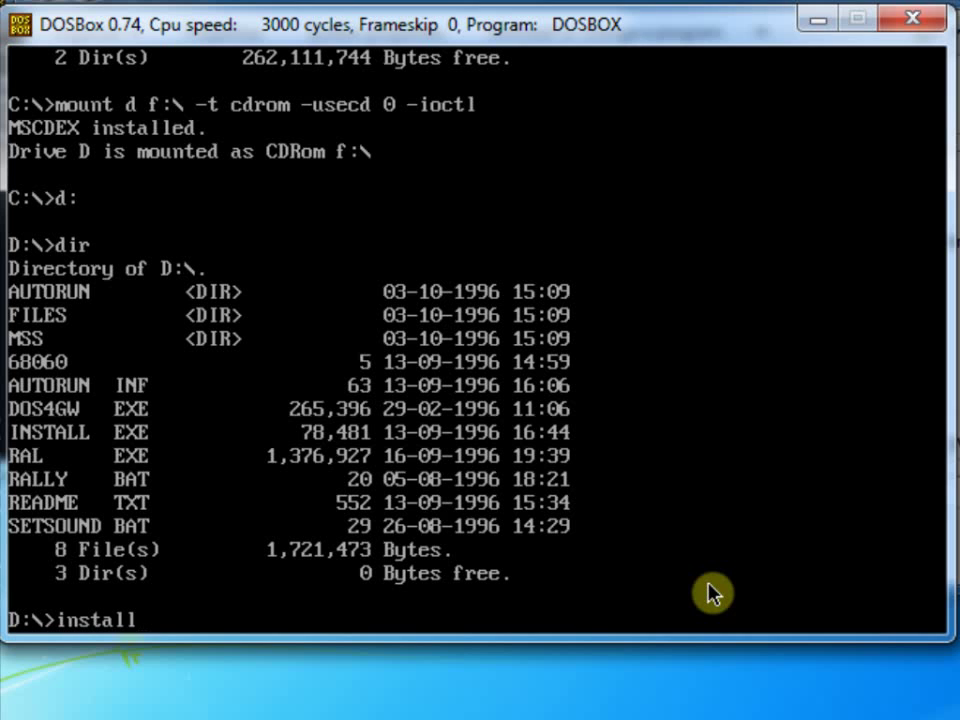
key("Return")
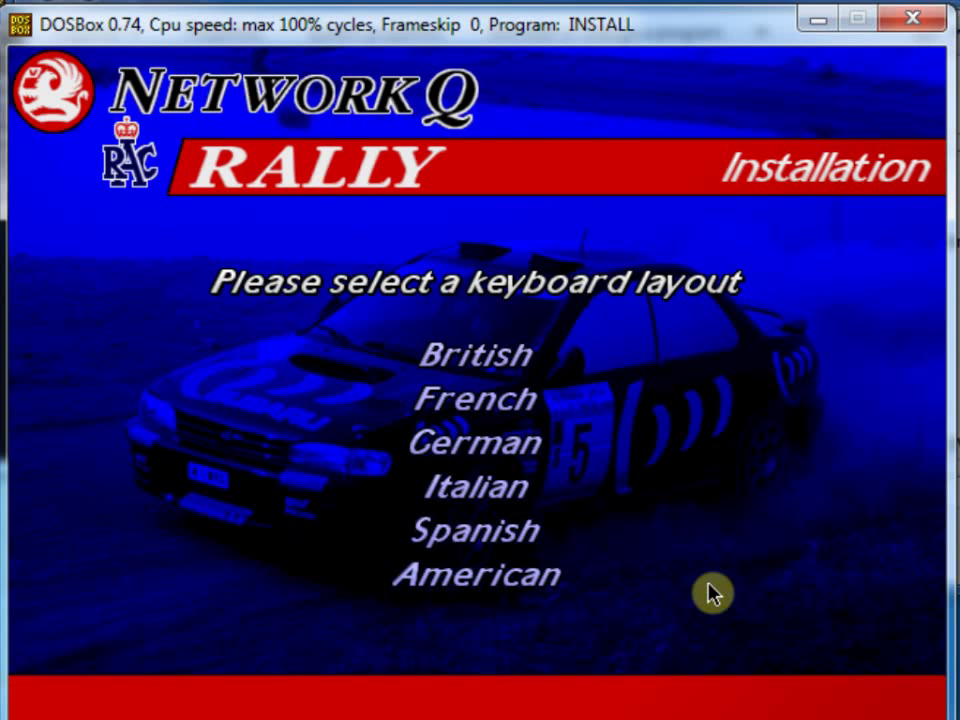
key("Return")
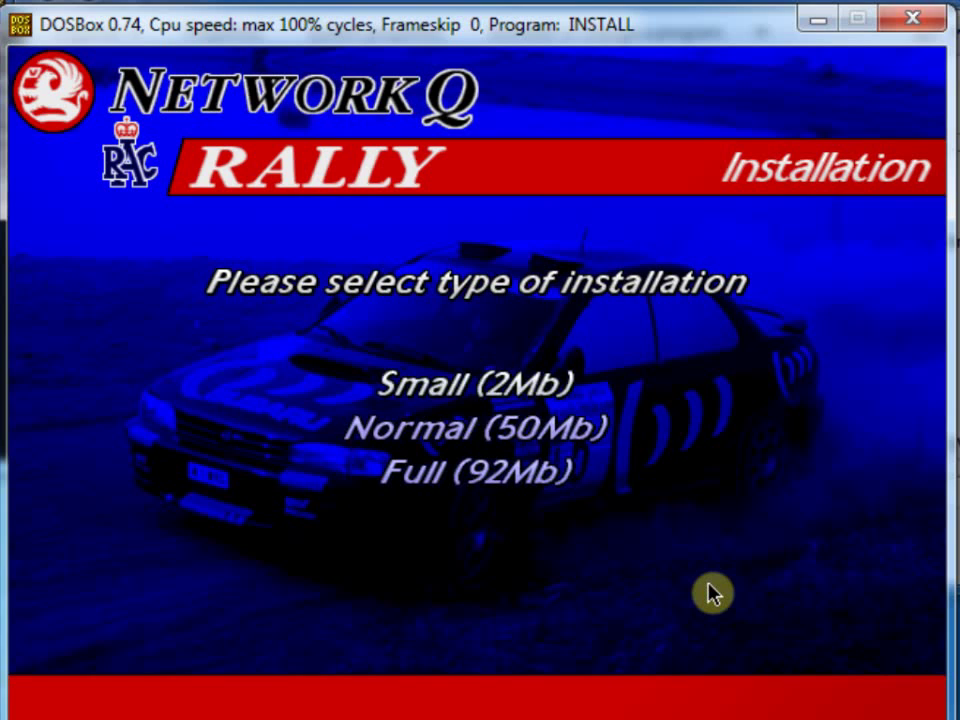
key("Down")
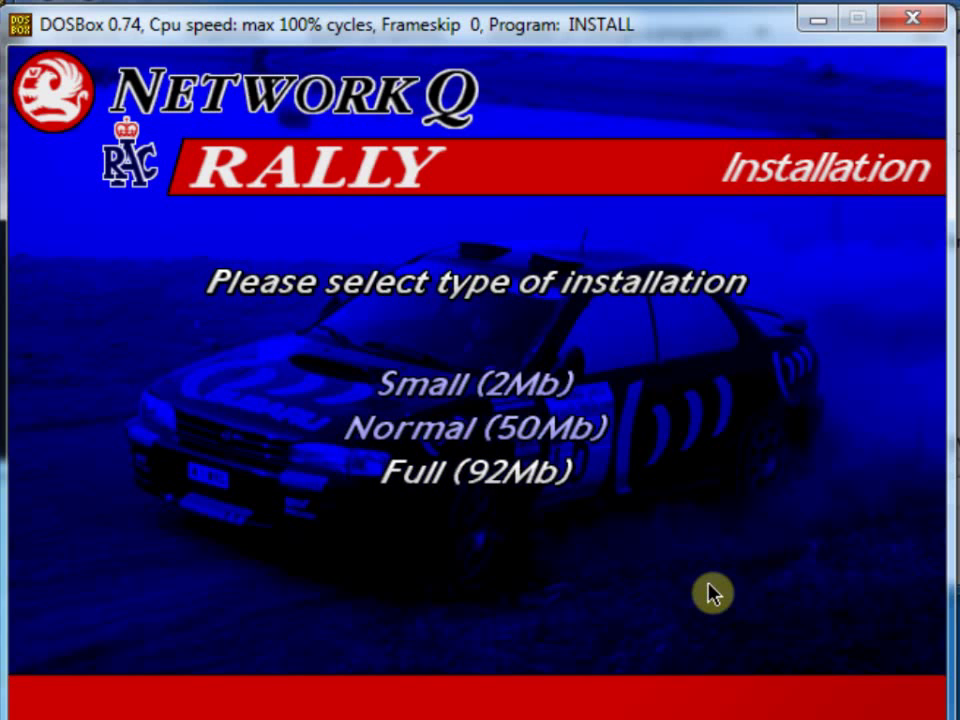
key("Return")
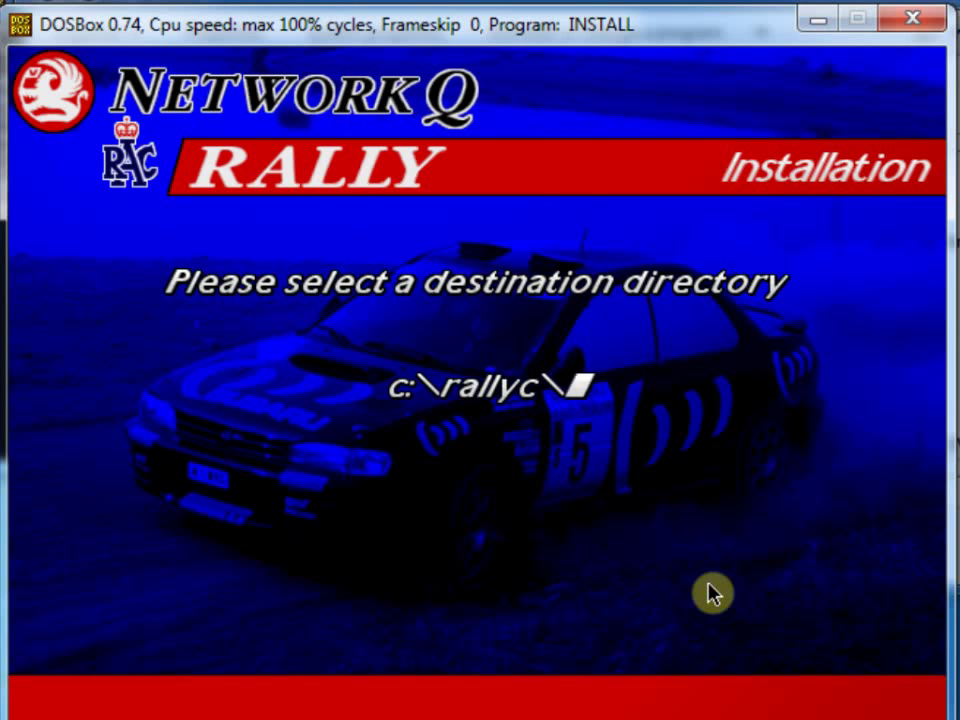
key("Return")
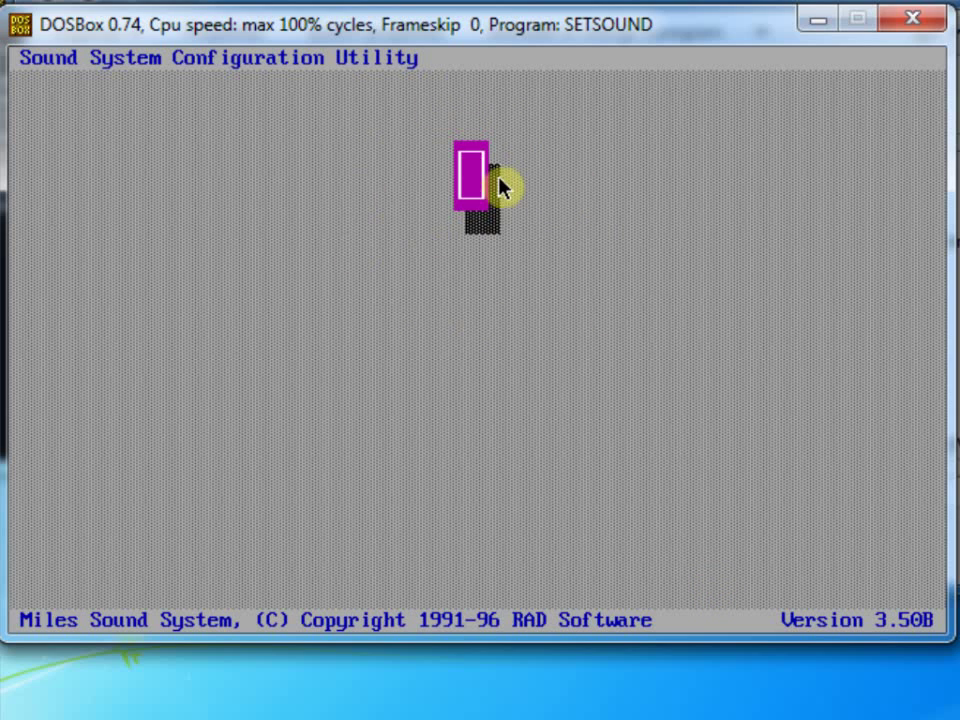
left_click(476, 190)
key("super")
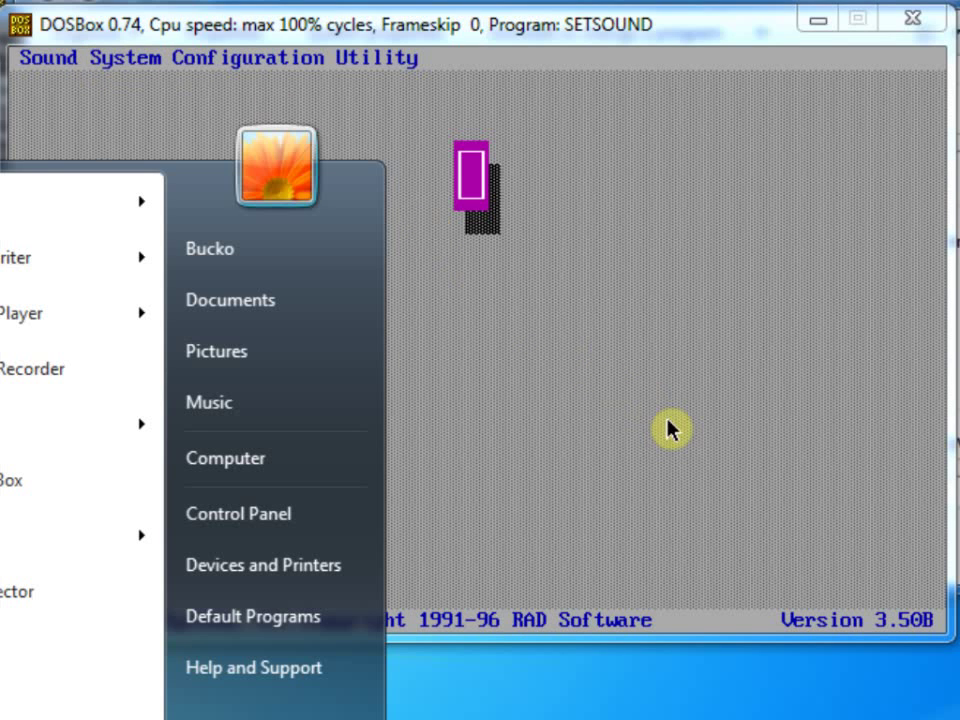
Close the DOSBox session stuck in the sound configuration utility and start DOSBox 0.74 again.
left_click(690, 30)
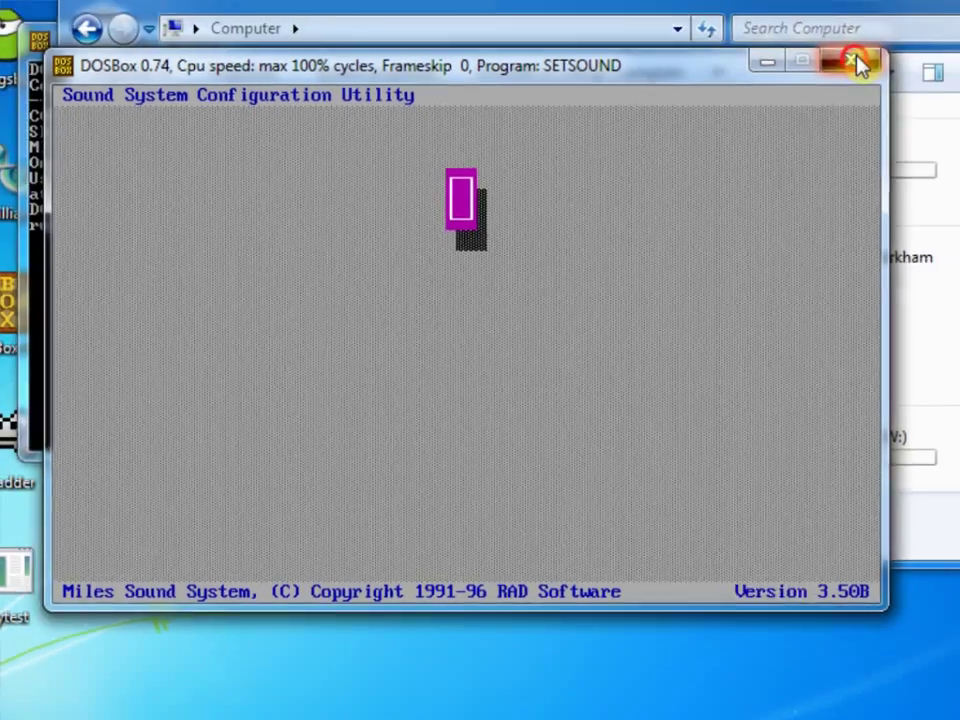
left_click(916, 22)
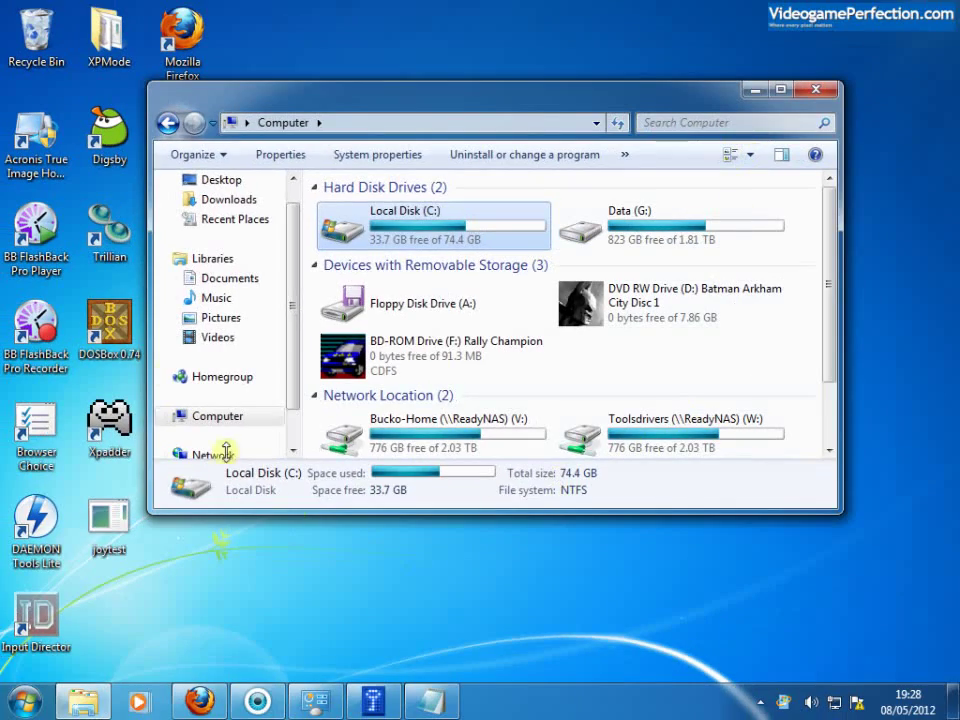
double_click(108, 325)
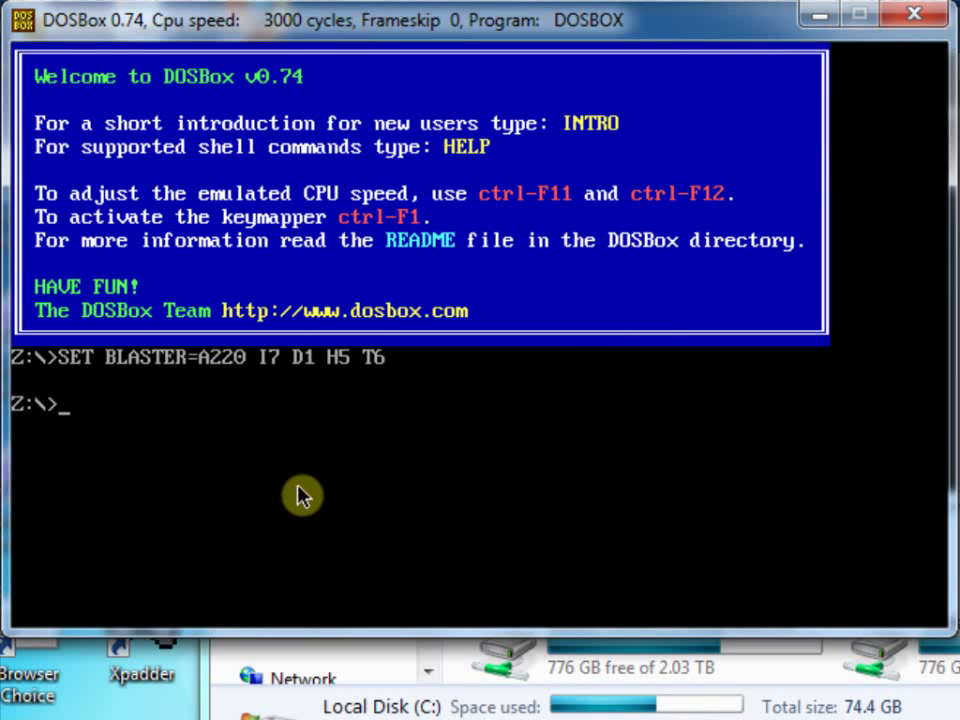
Mount C:\dosbox-c as drive C, and mount the game CD with mount d: f:\ -t cdrom -usecd 0 -ioctl.
type("mount c C:\\do")
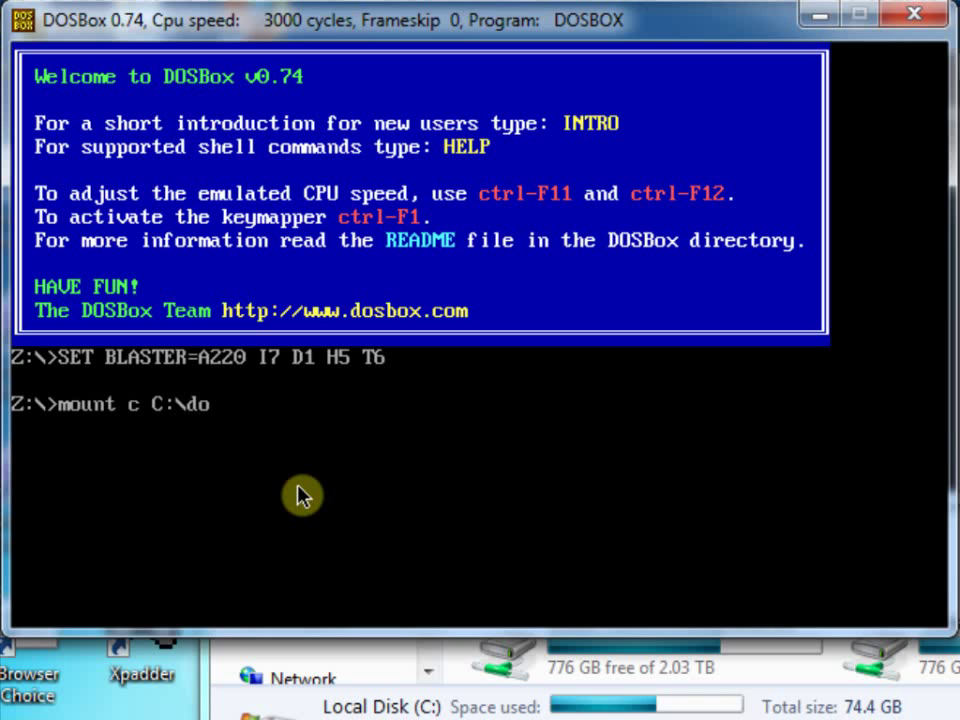
type("sbox-c")
key("Return")
type("mount d")
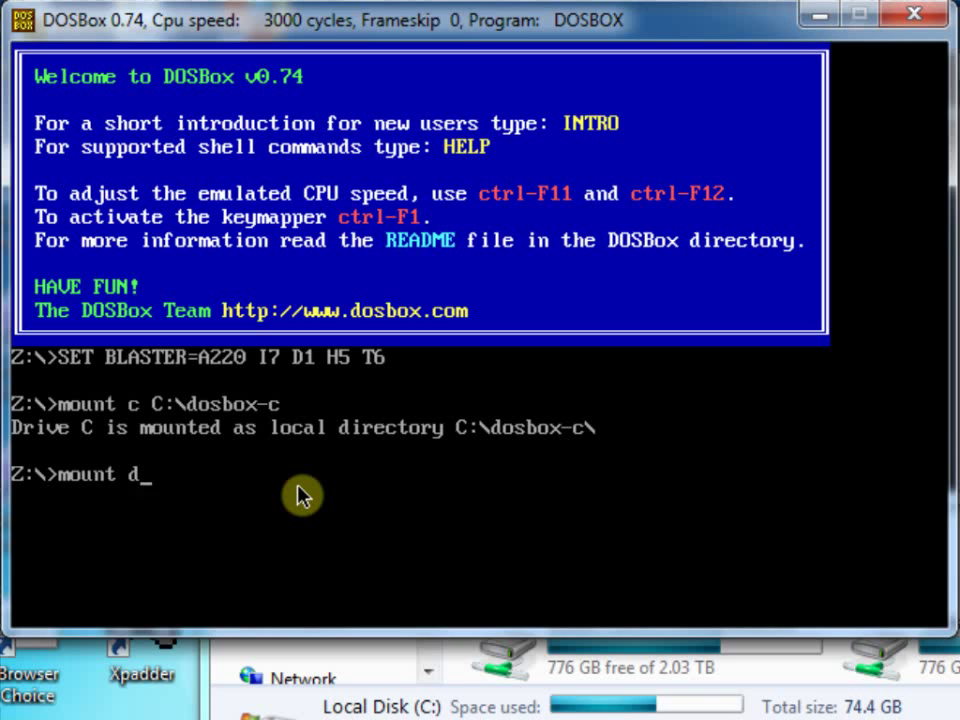
type(": f:\\ -t cdrom -usec")
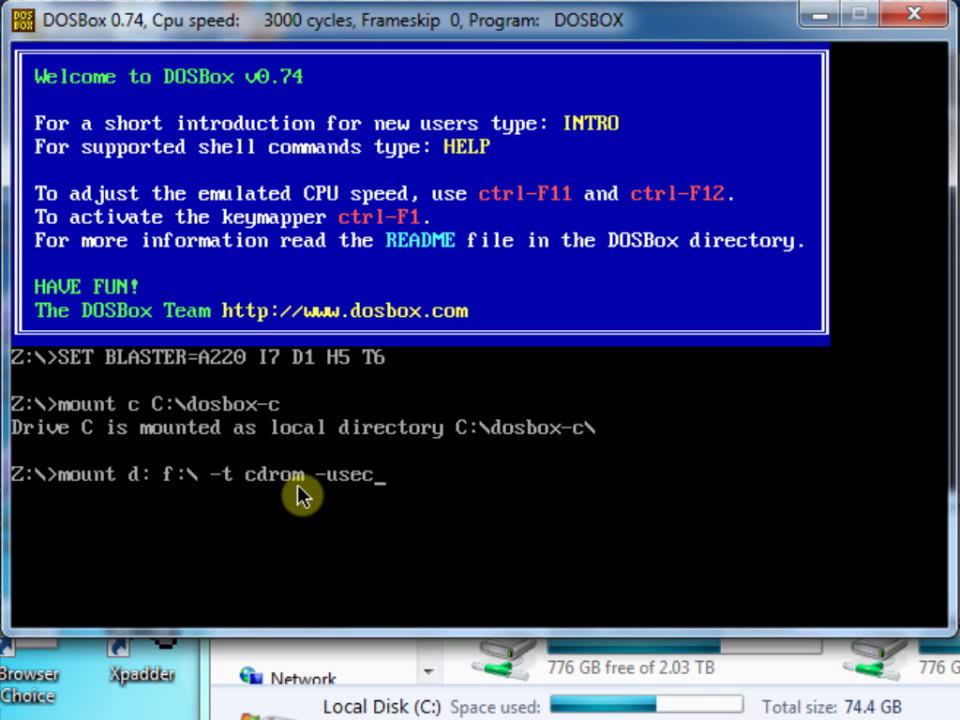
type("d 0 -ioctl")
key("Return")
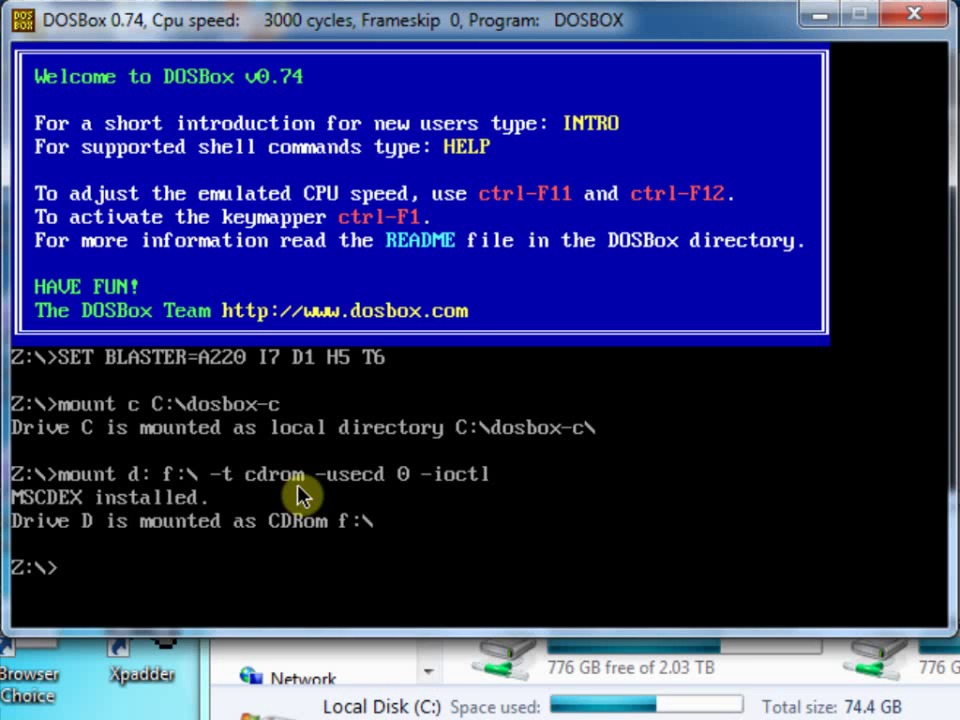
Switch to the C: drive and list its directory contents to find the installed game folder.
type("c:")
key("Return")
type("dir")
key("Return")
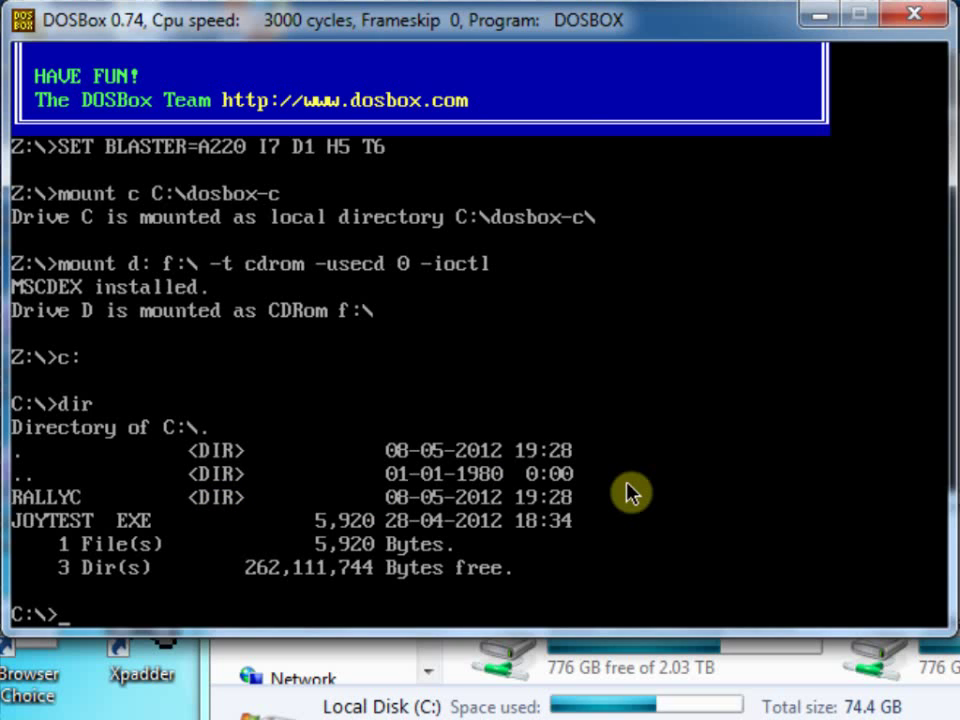
Change into the rallyc directory and list the installed game's files.
type("cd")
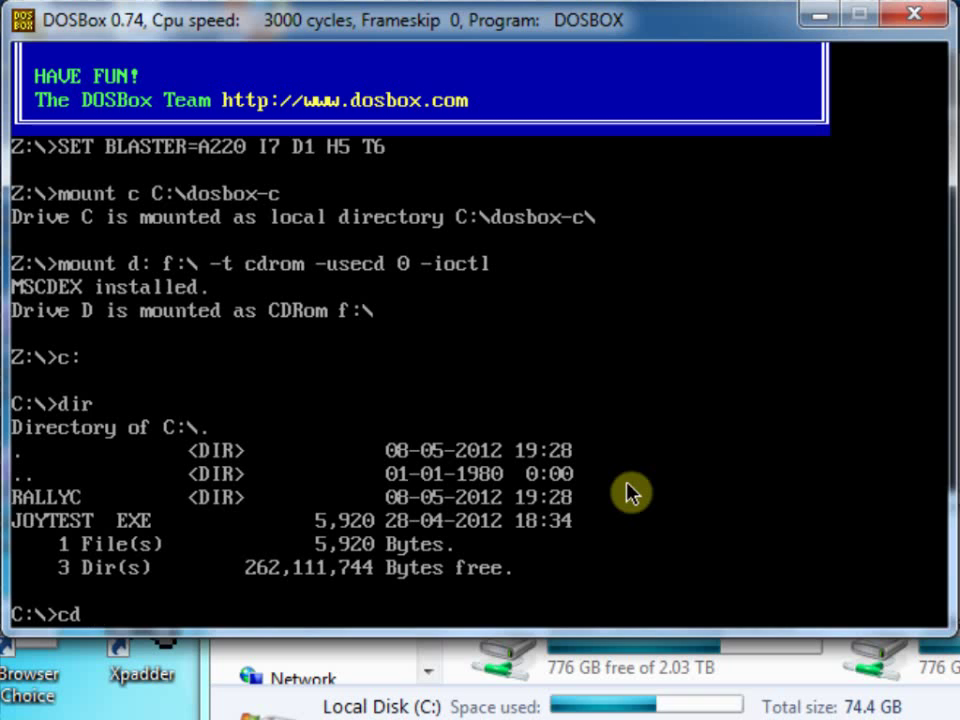
type(" rallyc")
key("Return")
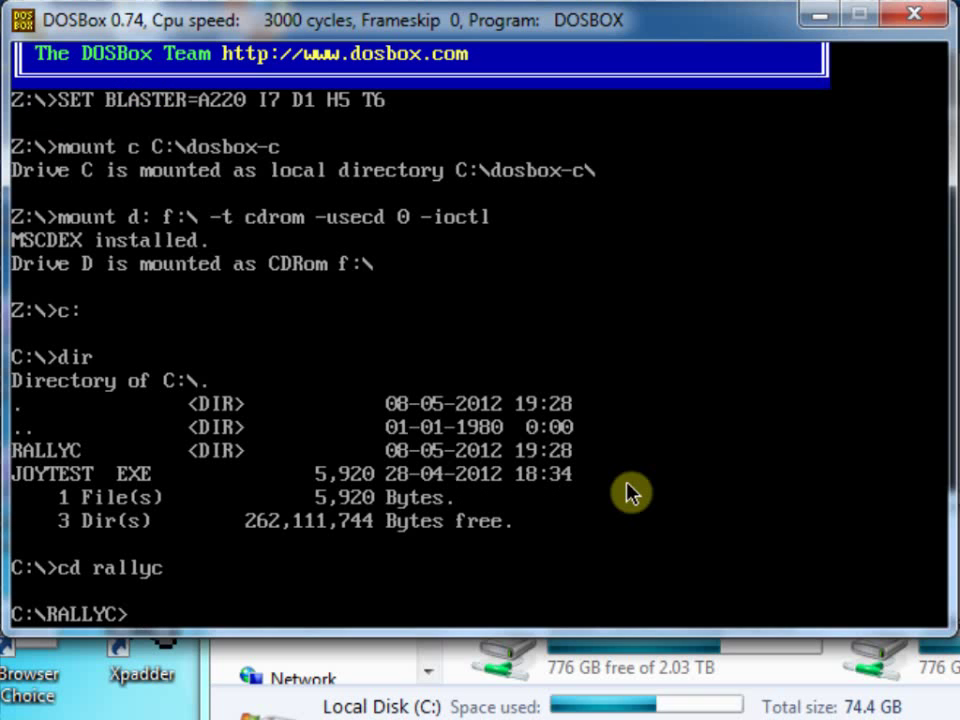
type("dir")
key("Return")
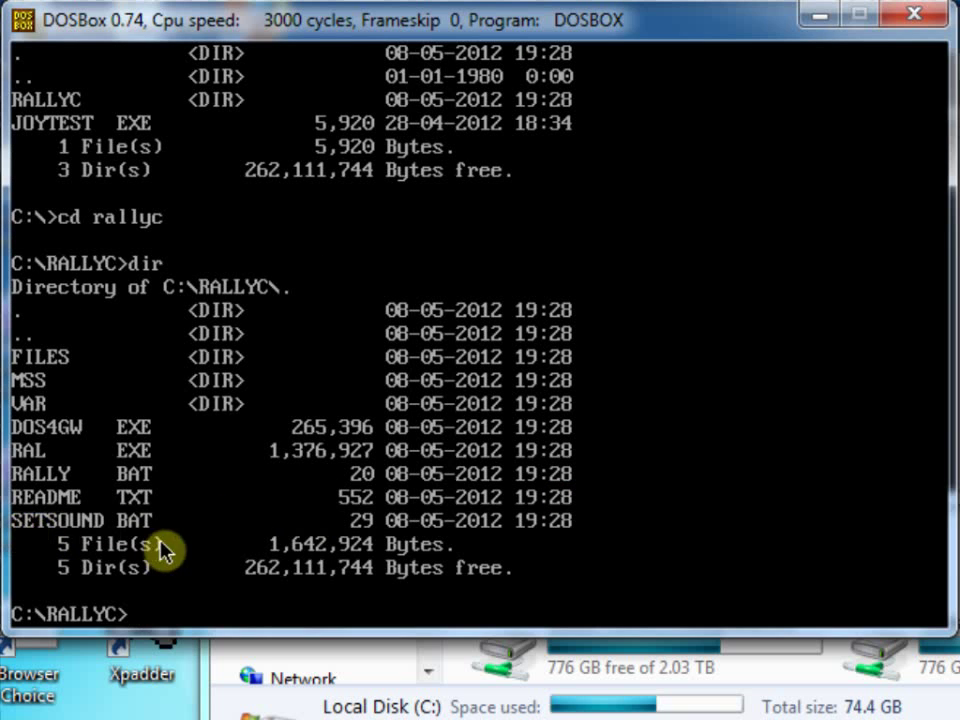
Run setsound and configure the MIDI music driver as Creative Labs Sound Blaster(TM) 16 using automatic detection, saving the configuration.
type("setsound")
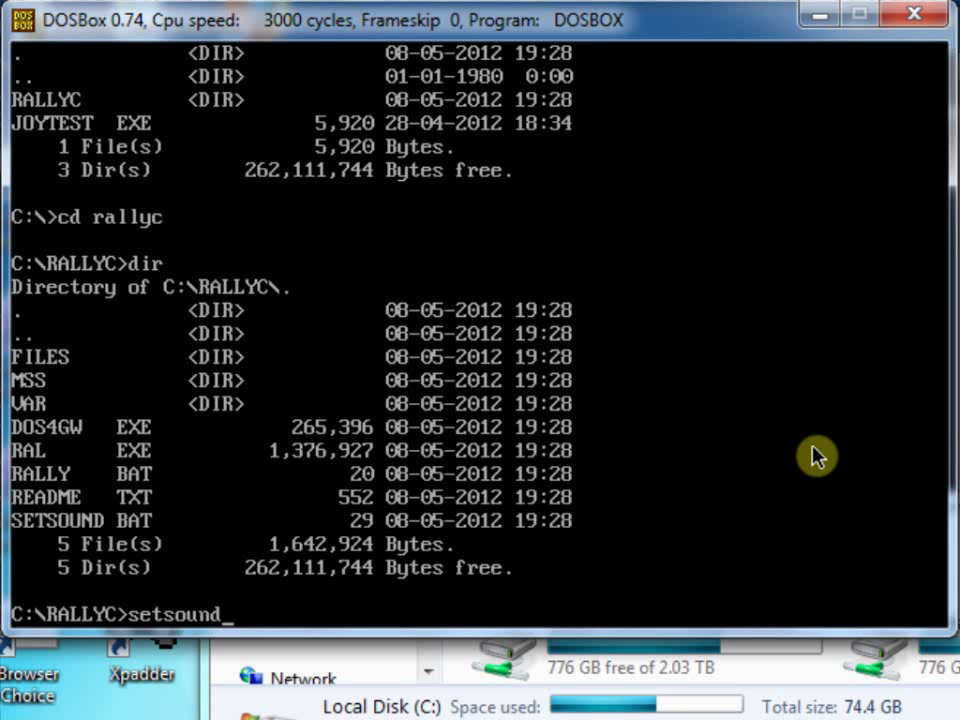
key("Return")
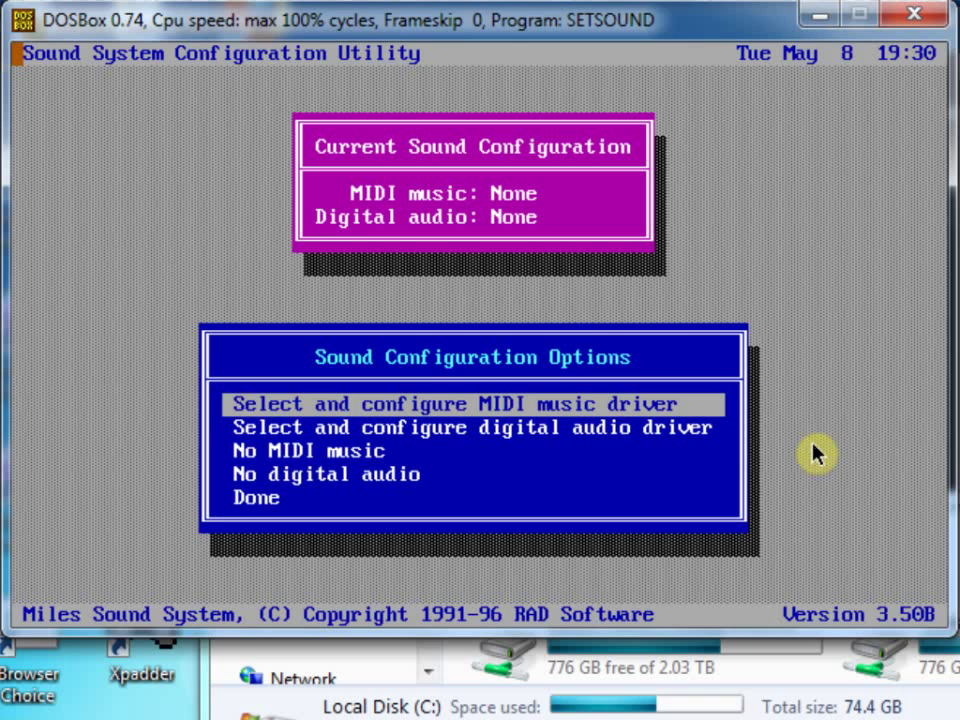
left_click(208, 180)
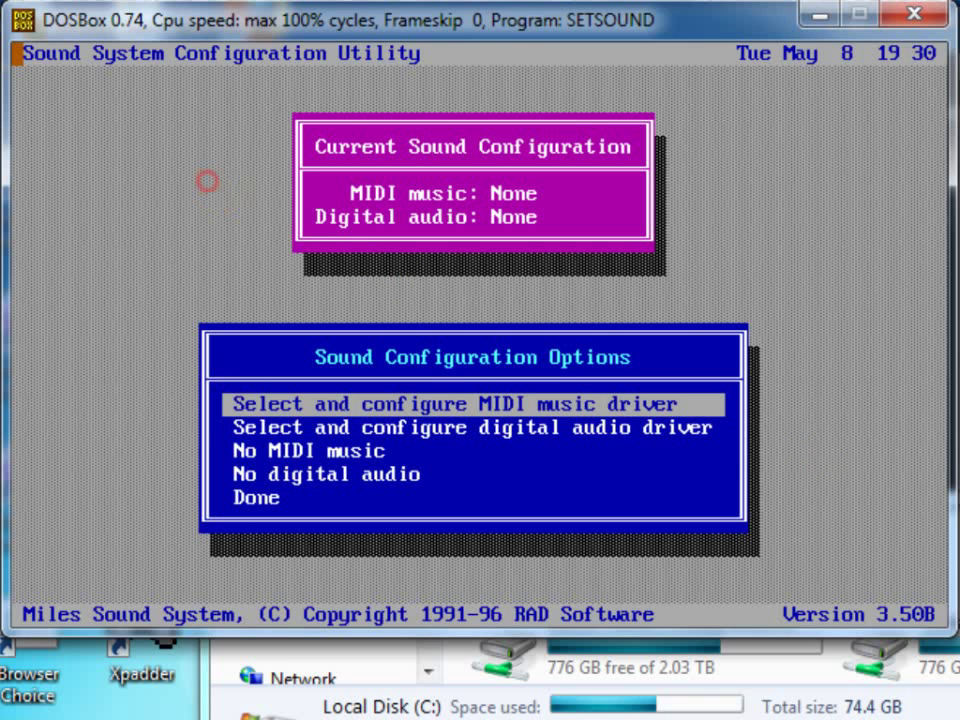
left_click(437, 404)
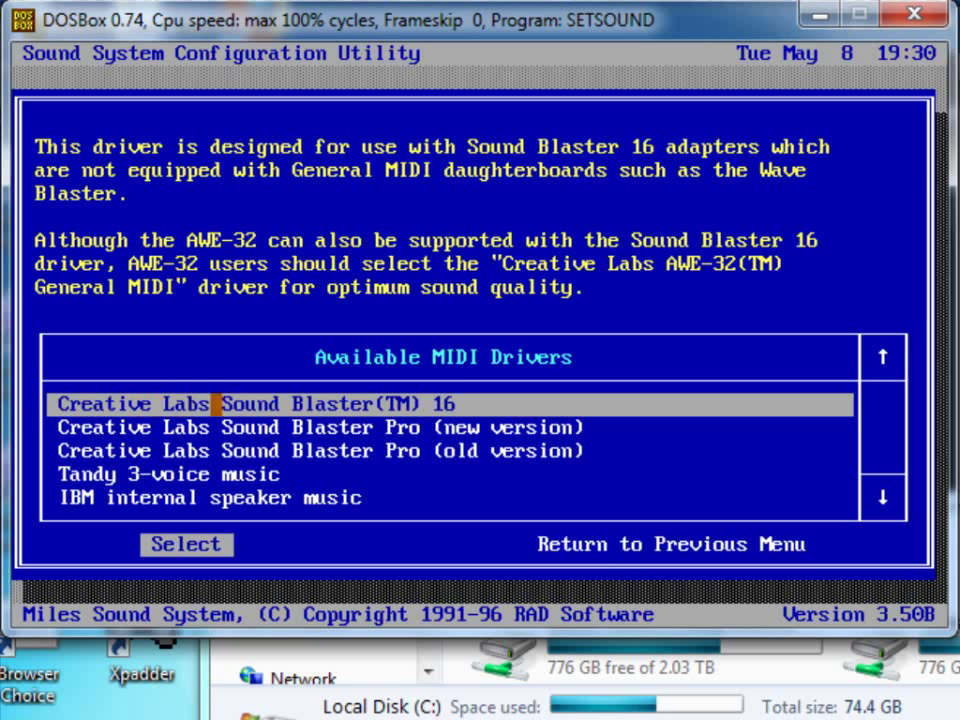
left_click(306, 404)
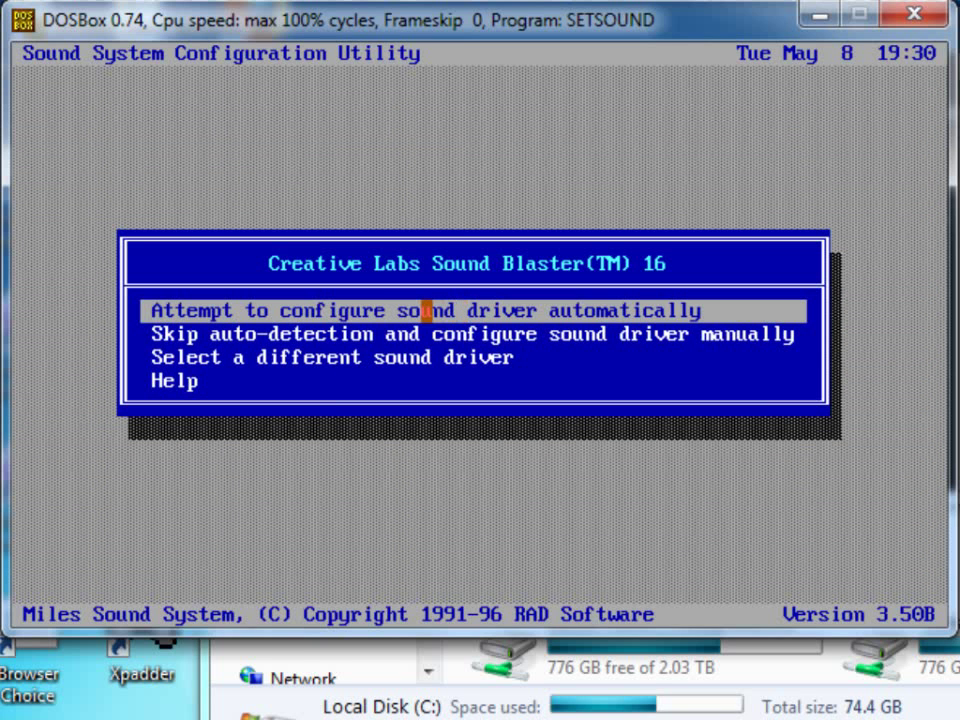
left_click(345, 310)
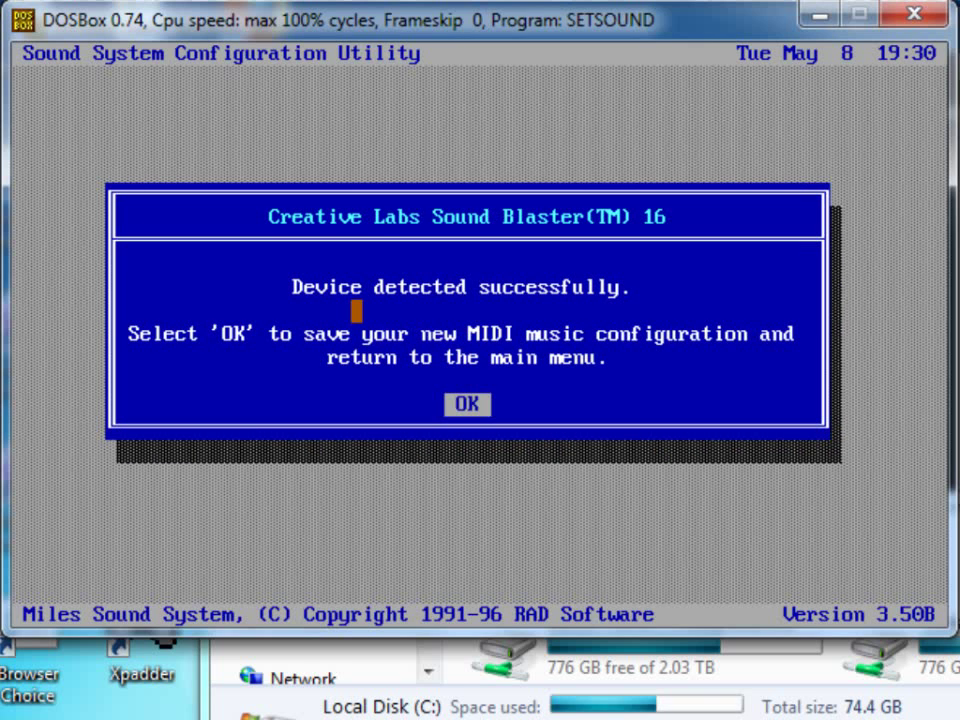
left_click(461, 403)
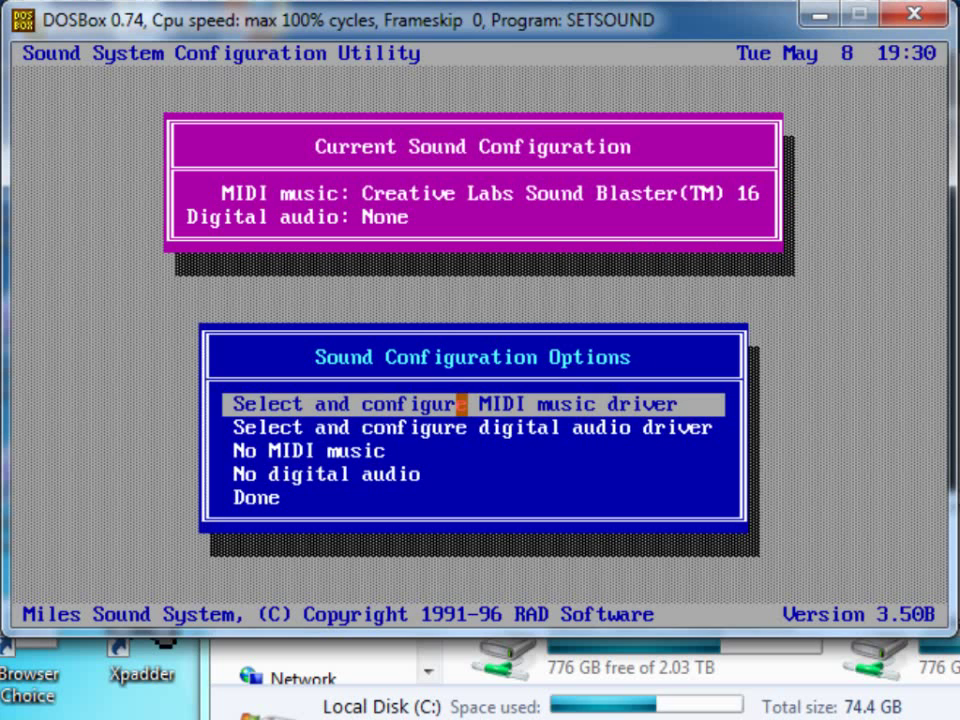
Configure the digital audio driver as Creative Labs Sound Blaster 16 or AWE32 using automatic detection, then finish the sound setup.
left_click(416, 428)
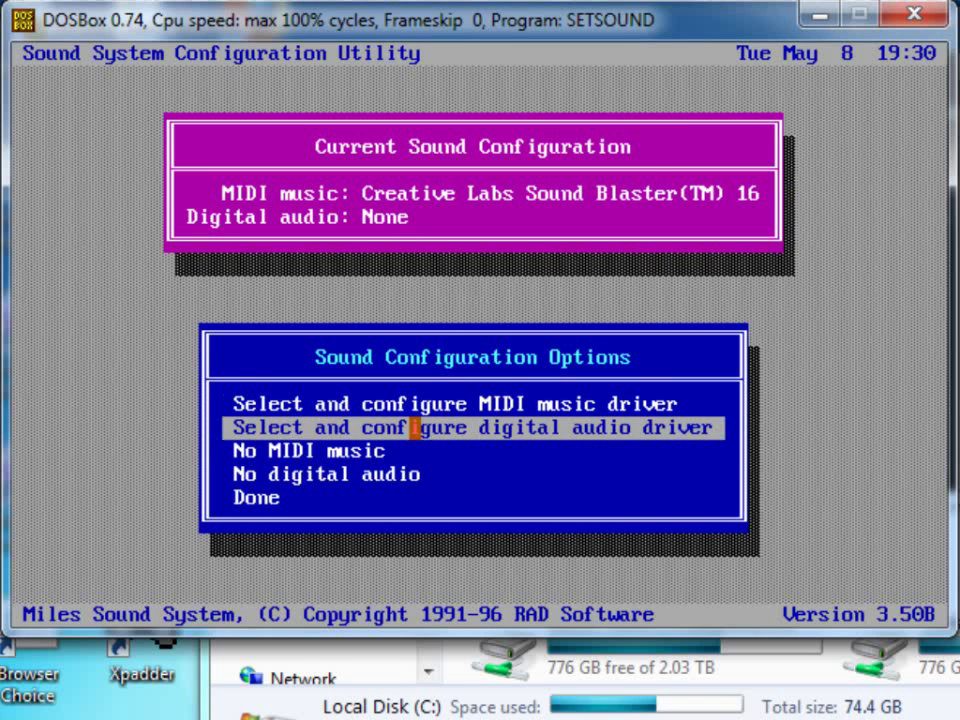
left_click(416, 428)
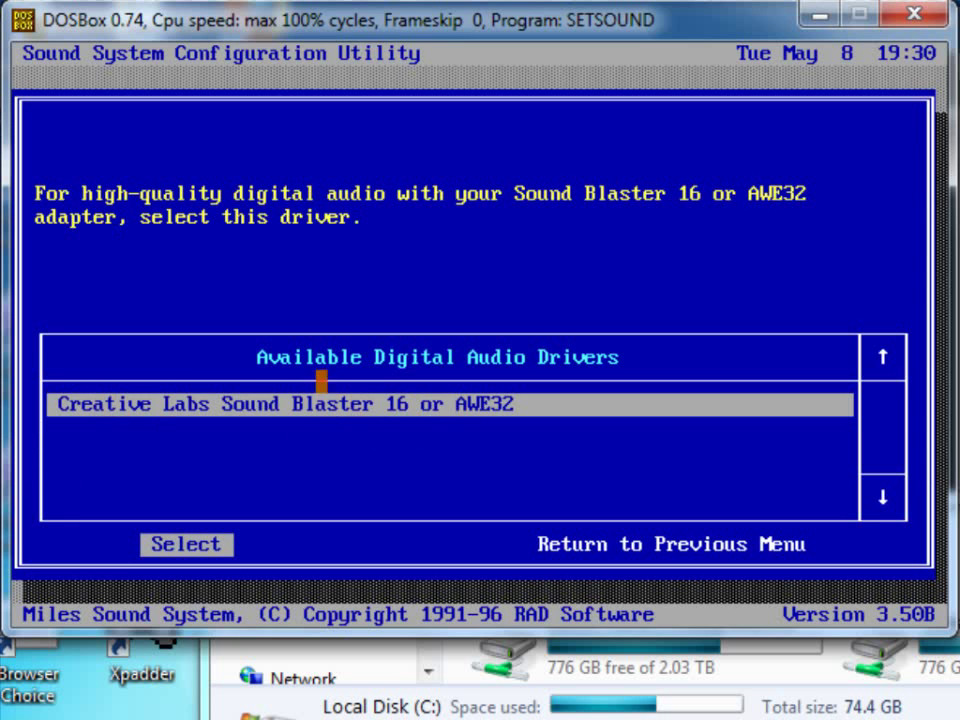
left_click(250, 404)
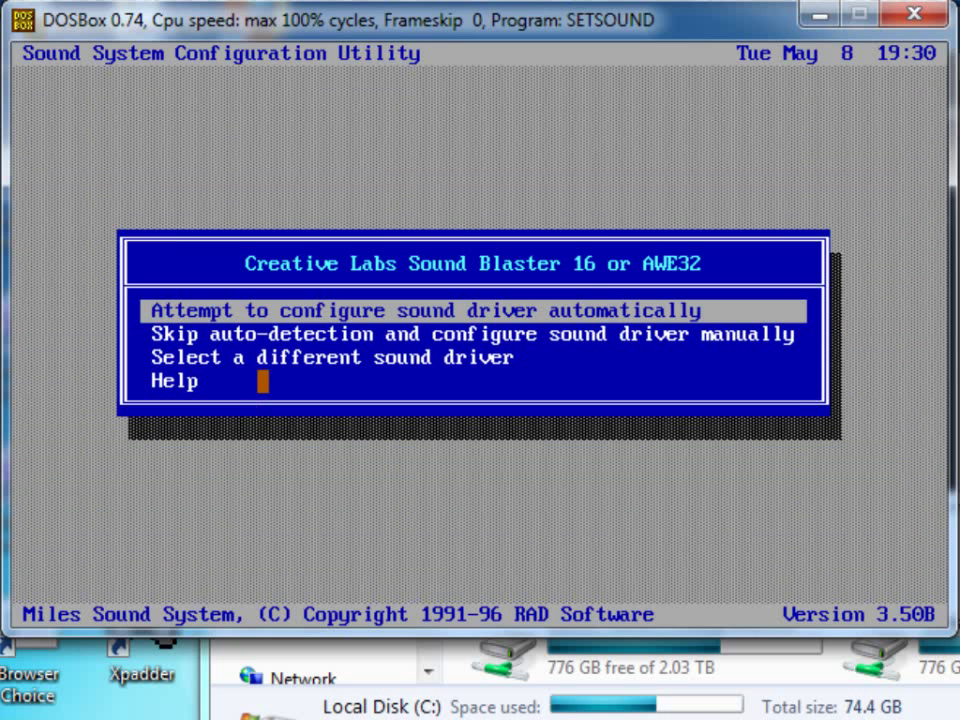
left_click(286, 311)
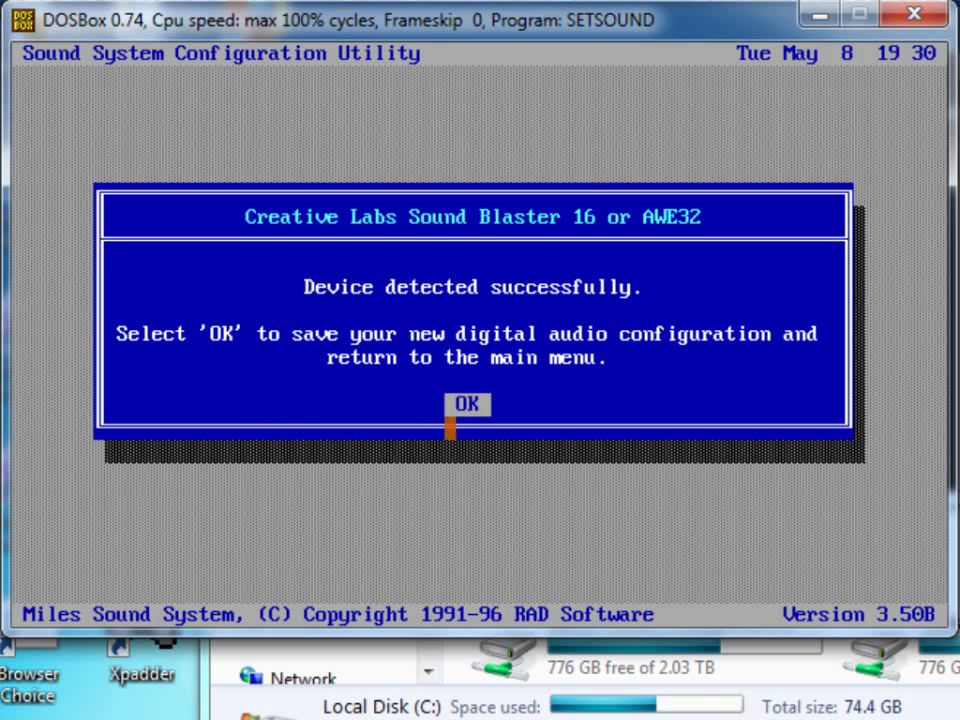
left_click(461, 404)
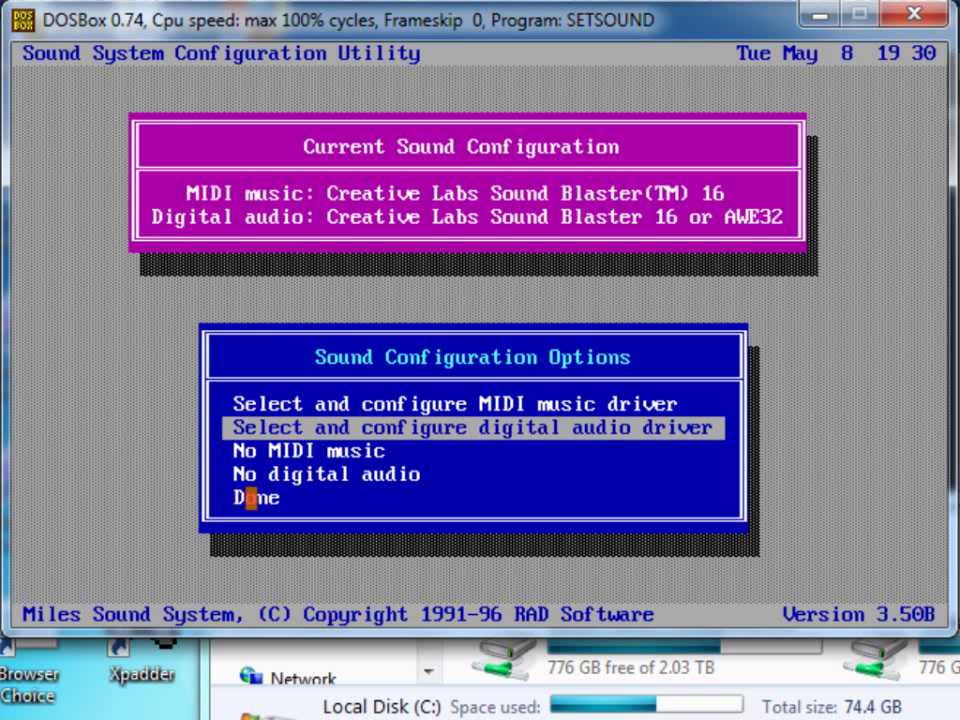
left_click(250, 497)
left_click(250, 497)
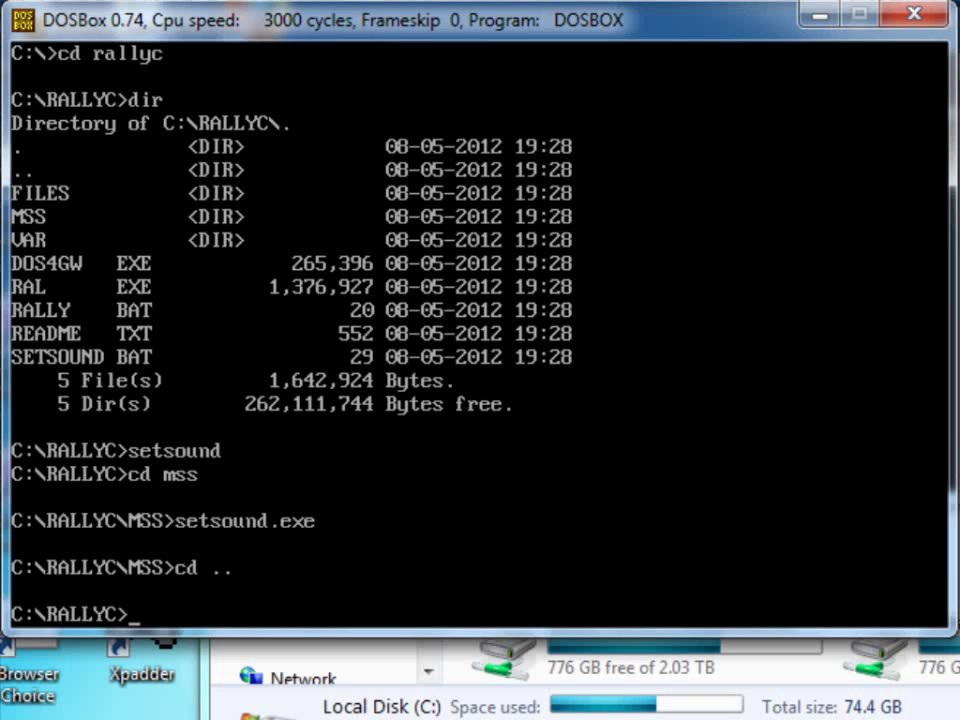
Launch the game with rally and, at its main options screen, release the mouse pointer from the DOSBox window.
type("rally")
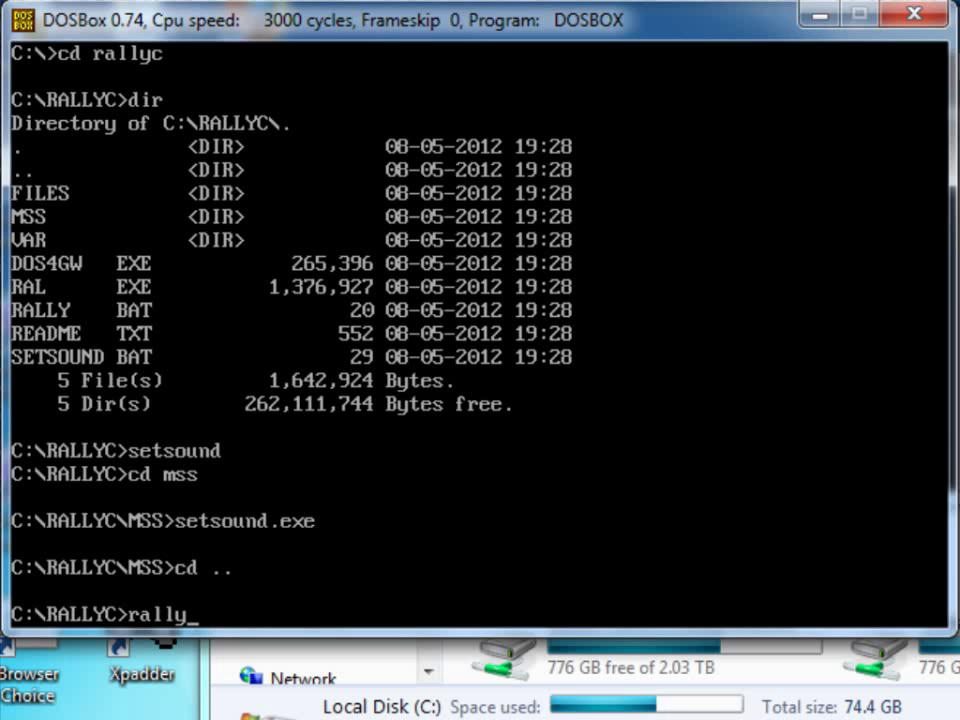
key("Return")
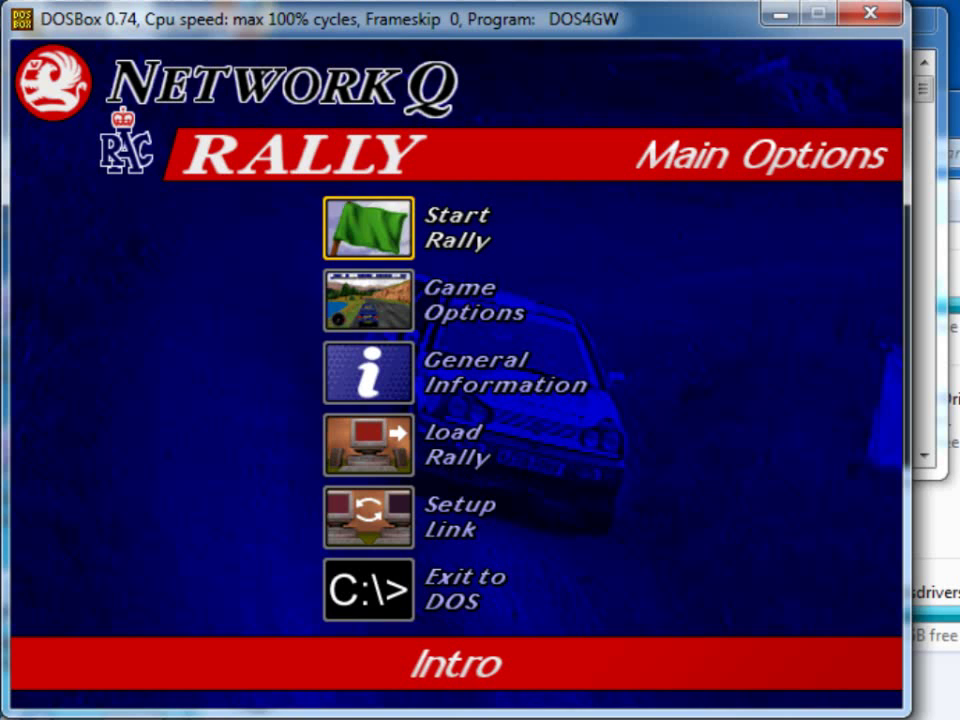
key("super")
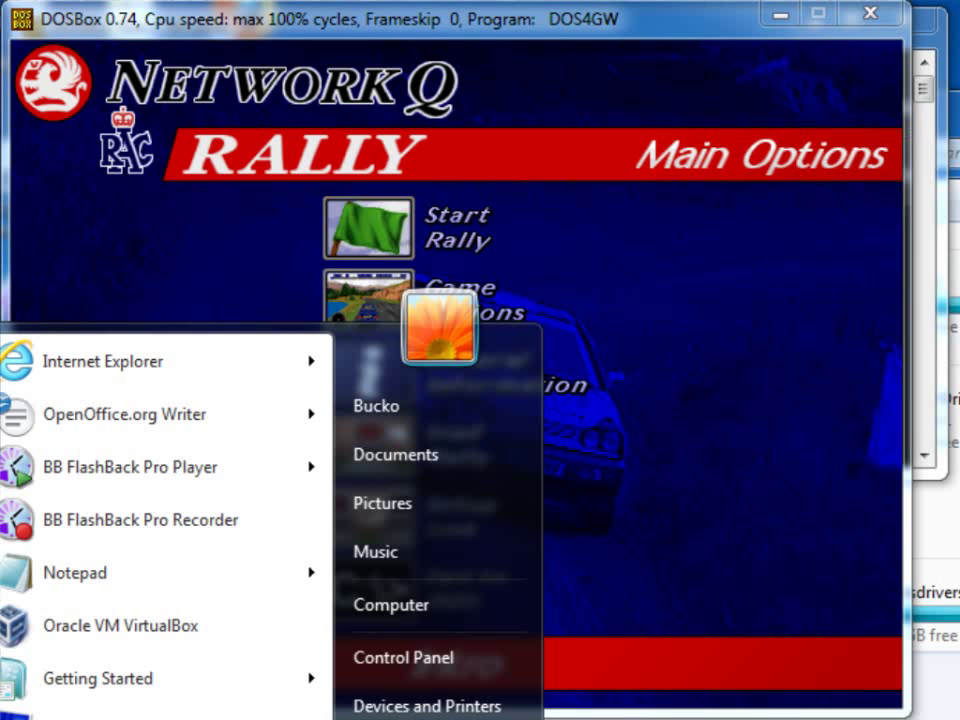
key("Escape")
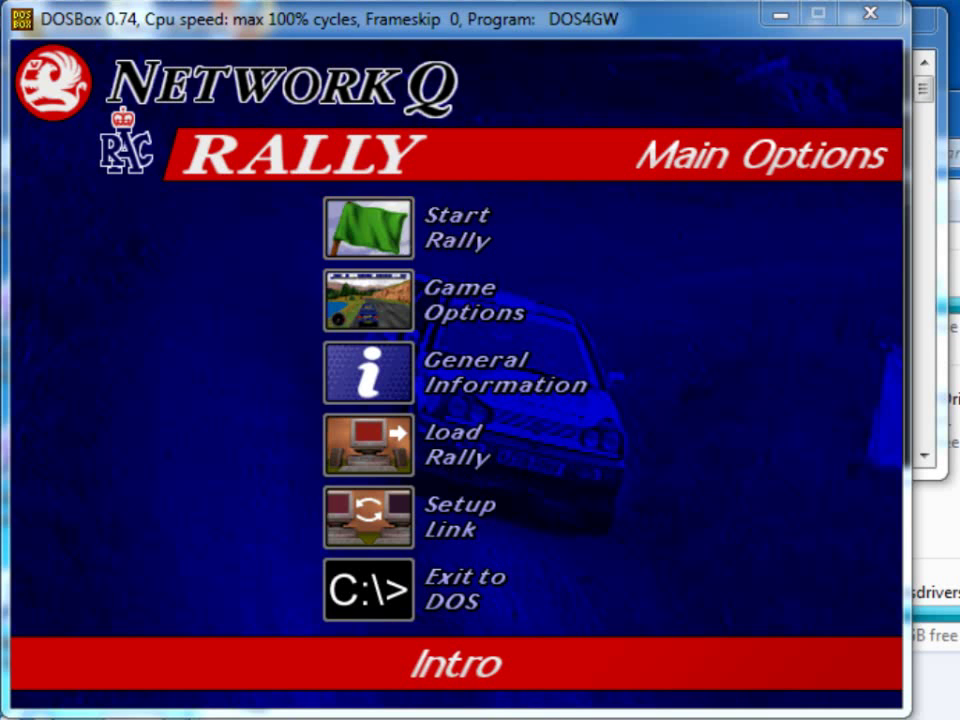